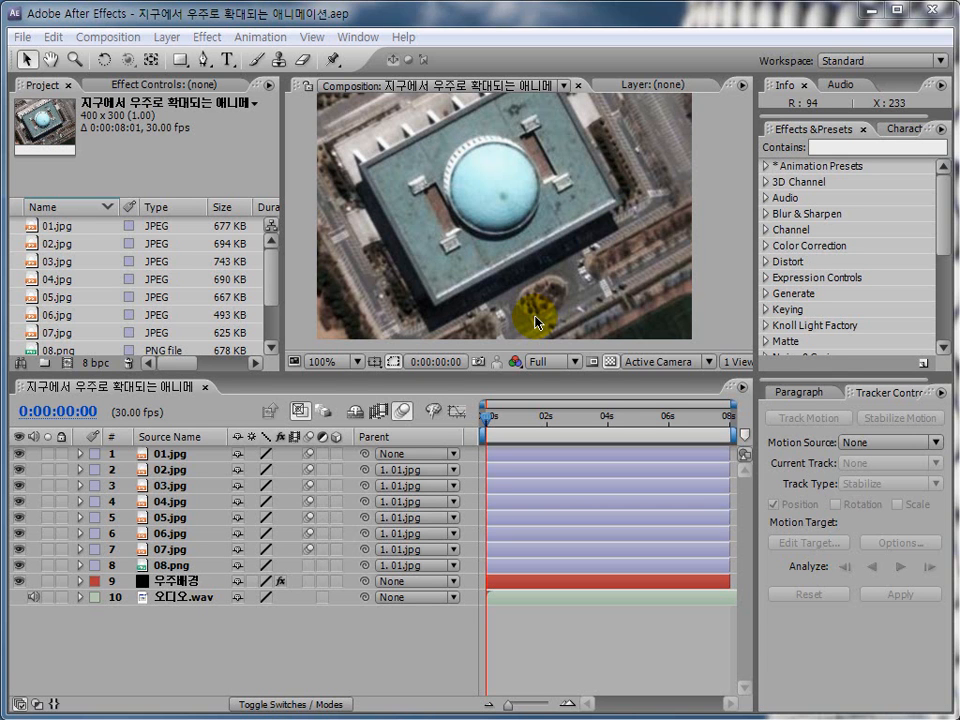
pyautogui.click(20, 37)
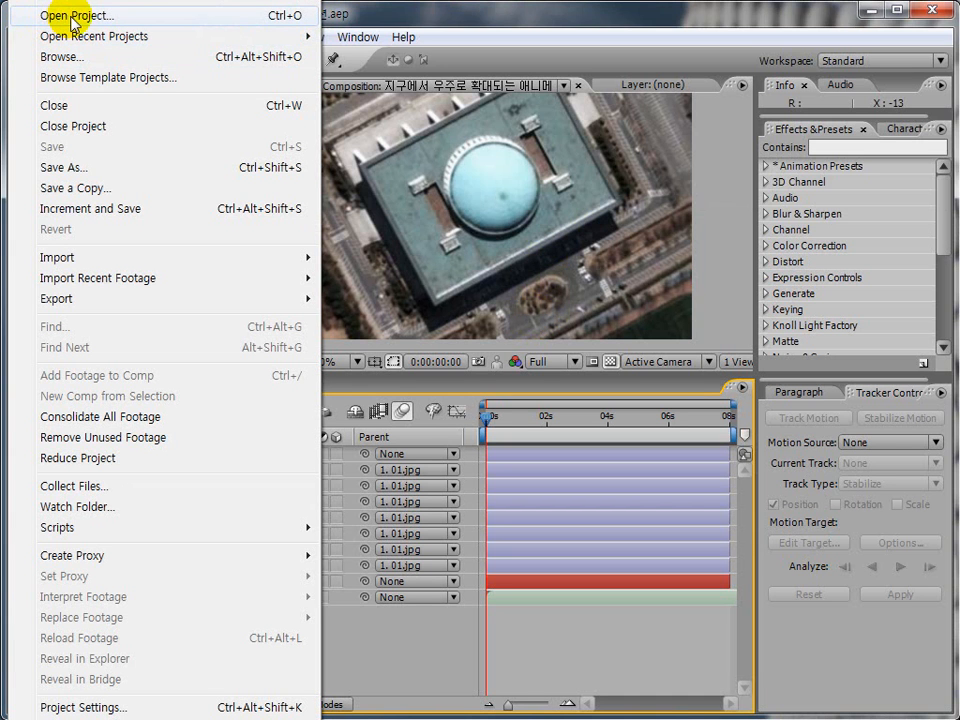
pyautogui.click(382, 612)
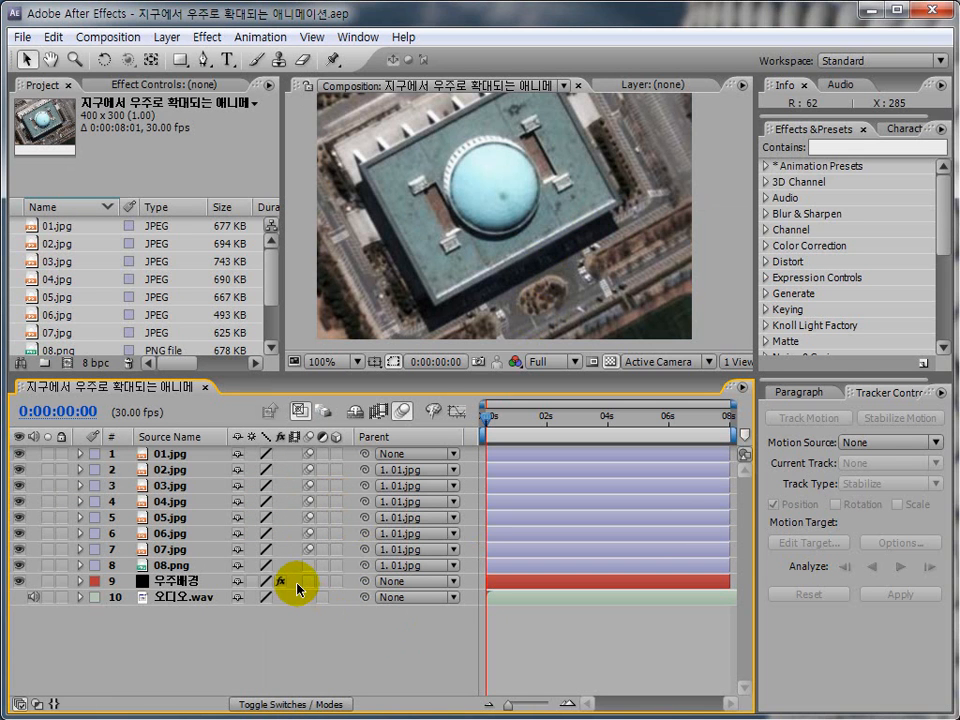
pyautogui.click(705, 416)
pyautogui.moveTo(554, 424); pyautogui.dragTo(478, 482)
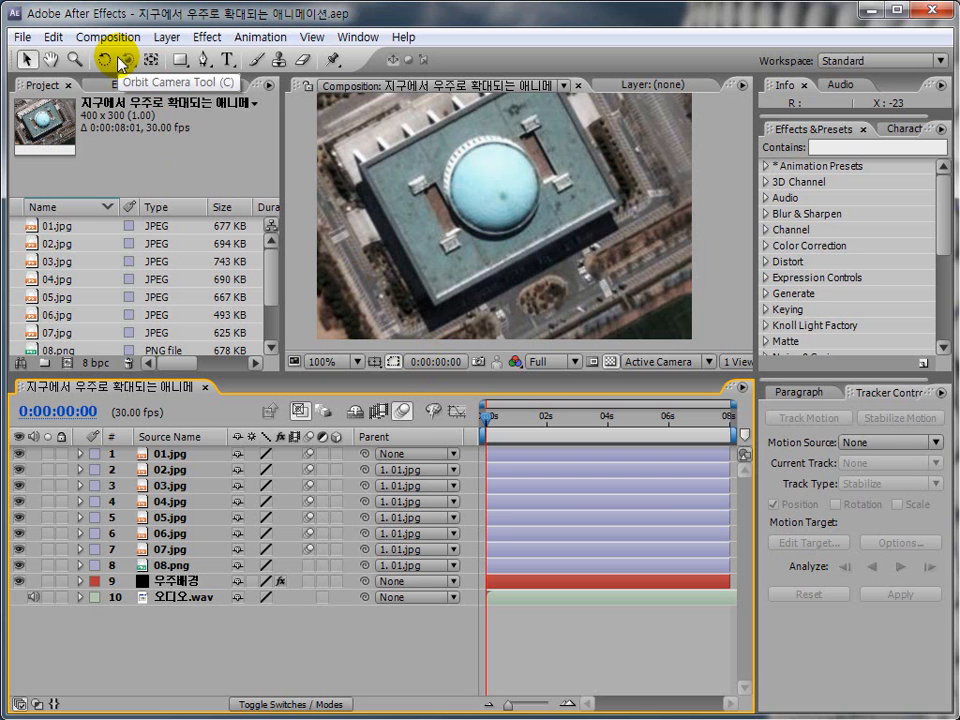
# Add the composition to the render queue with Make Movie and delete the finished .mov render item
pyautogui.click(92, 37)
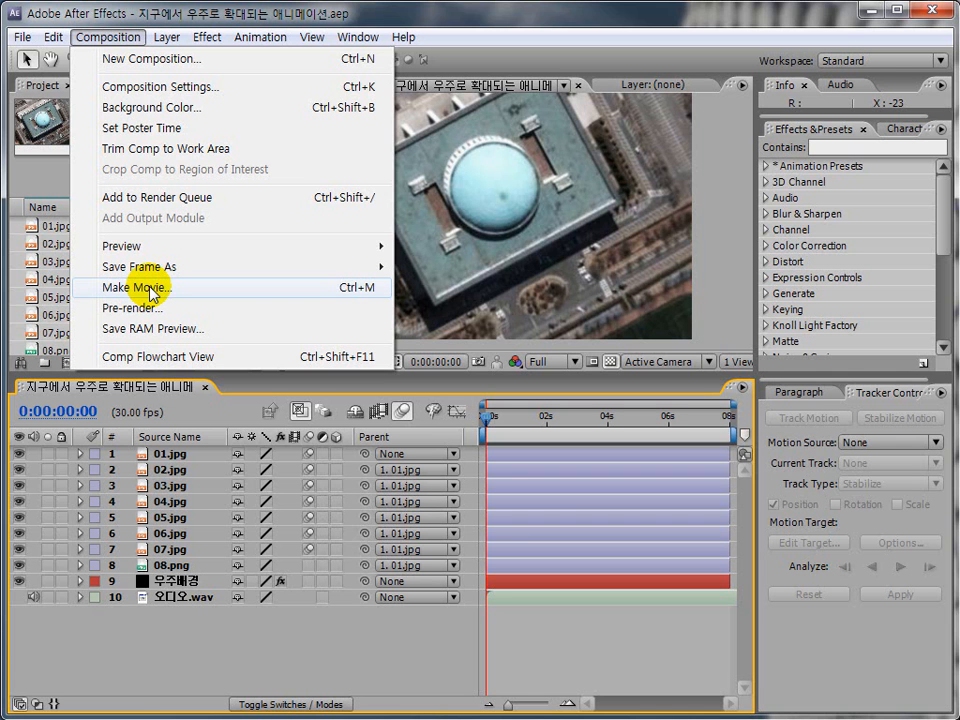
pyautogui.click(150, 289)
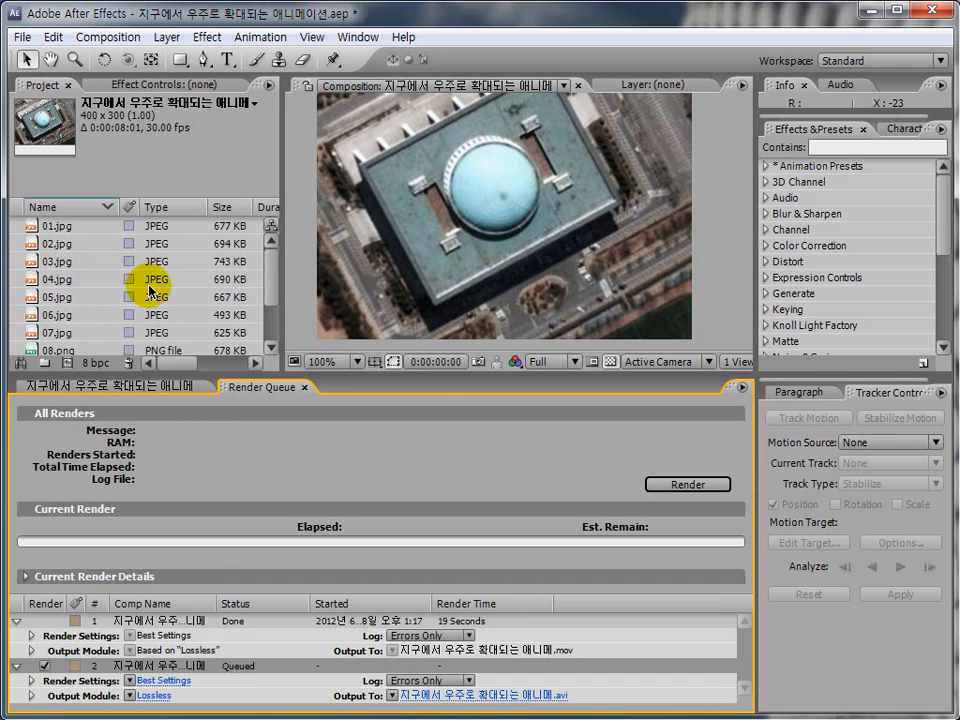
pyautogui.click(112, 620)
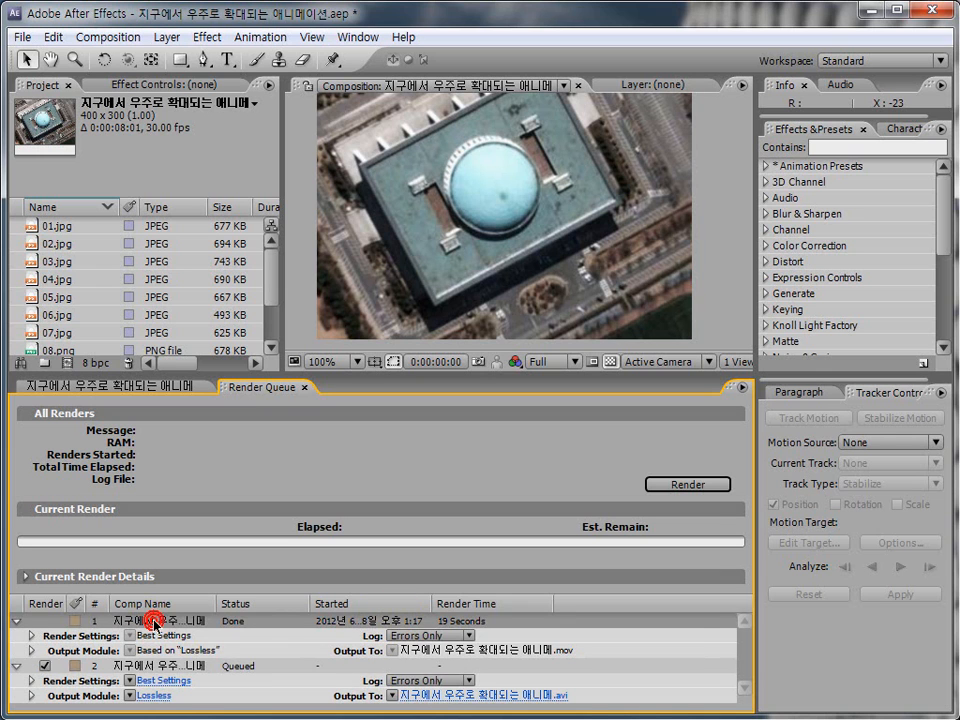
pyautogui.press('Delete')
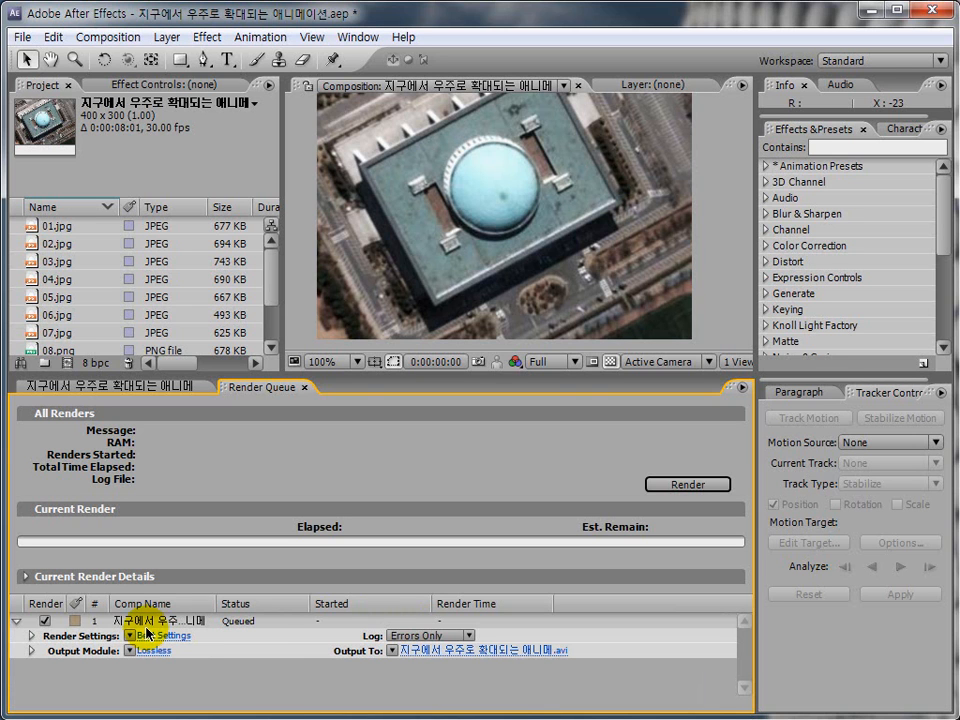
pyautogui.click(53, 649)
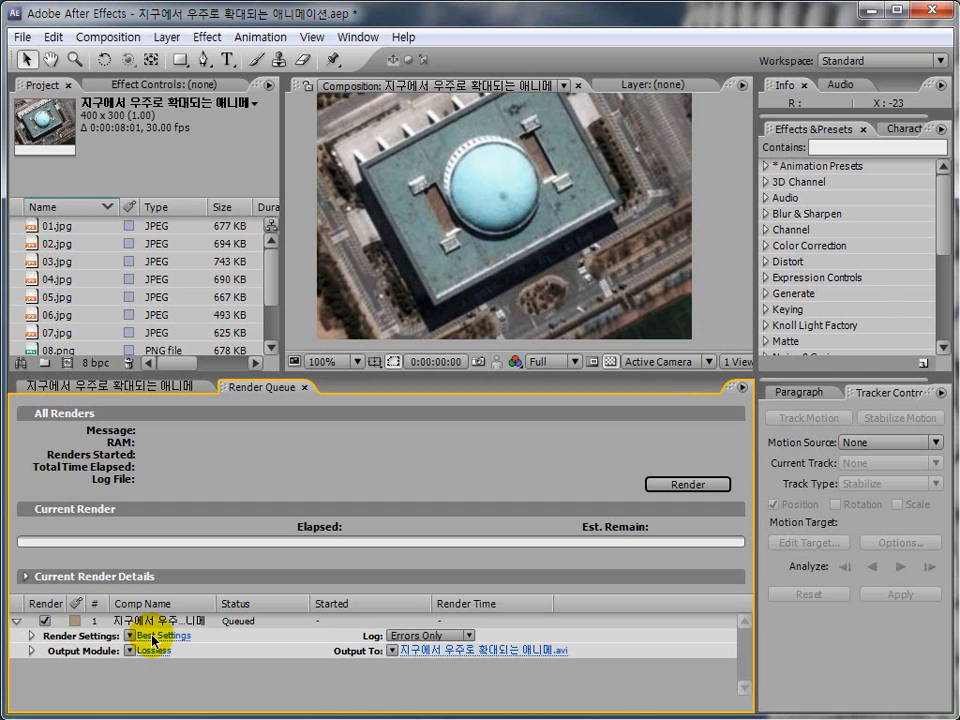
# Open the queued item's Best Settings render settings and review the available Quality options
pyautogui.hotkey('ctrl', 'shift', 'd')
pyautogui.moveTo(126, 620); pyautogui.dragTo(206, 645)
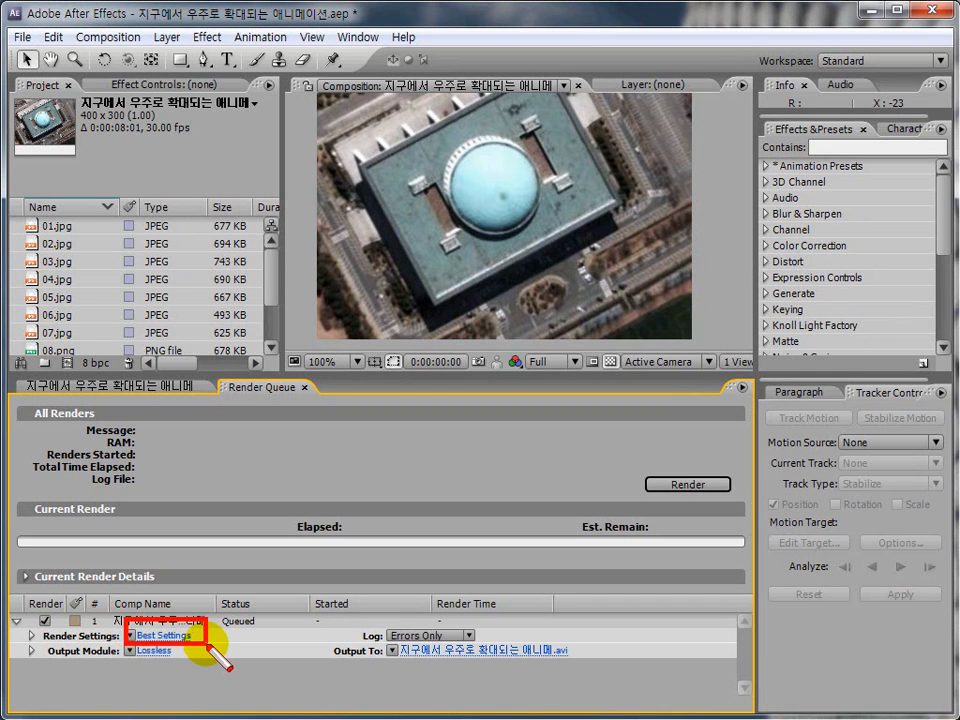
pyautogui.press('Escape')
pyautogui.click(160, 636)
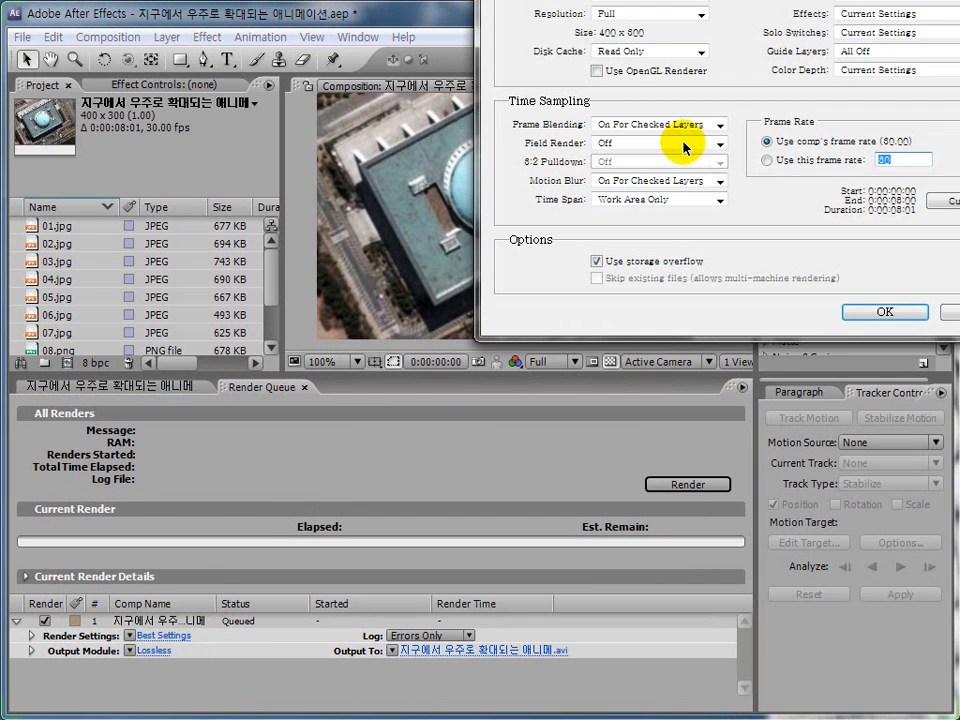
pyautogui.moveTo(625, 0); pyautogui.dragTo(280, 170)
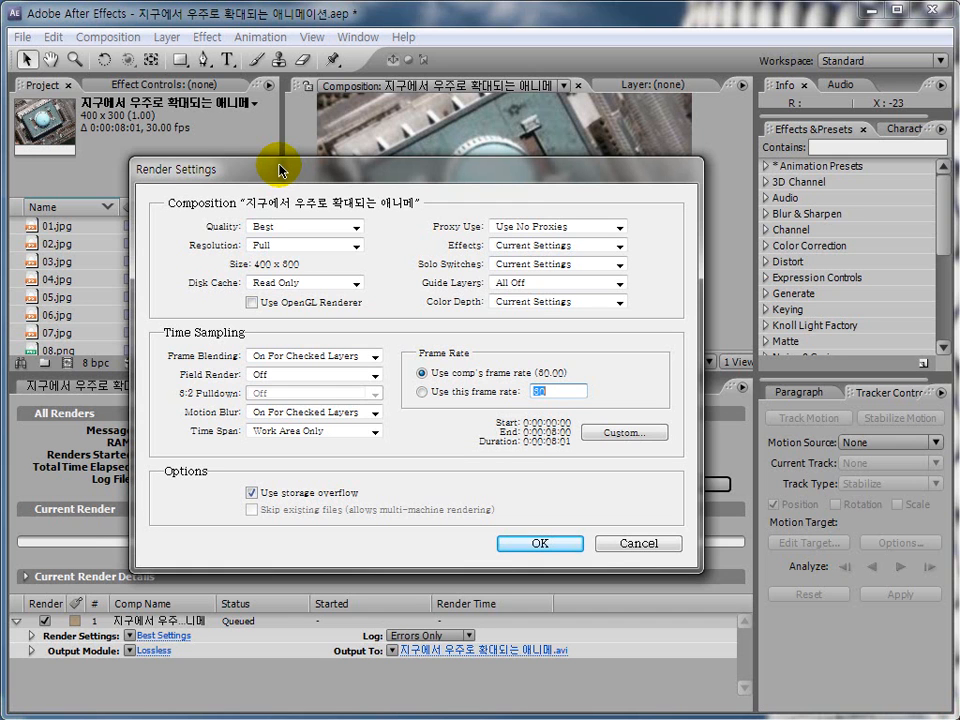
pyautogui.moveTo(189, 211); pyautogui.dragTo(389, 240)
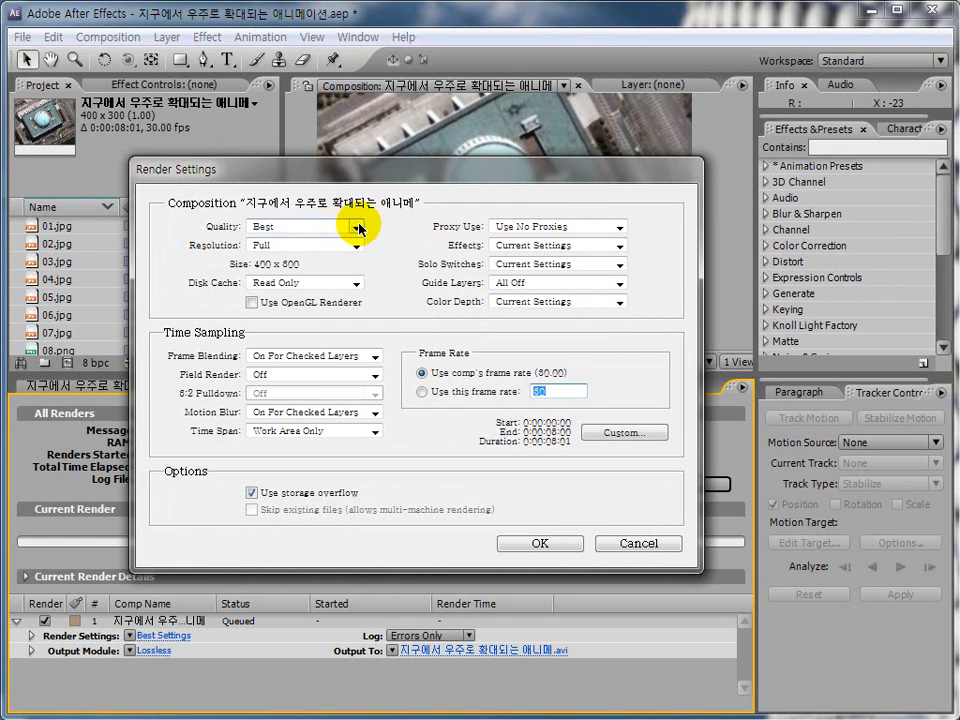
pyautogui.click(356, 227)
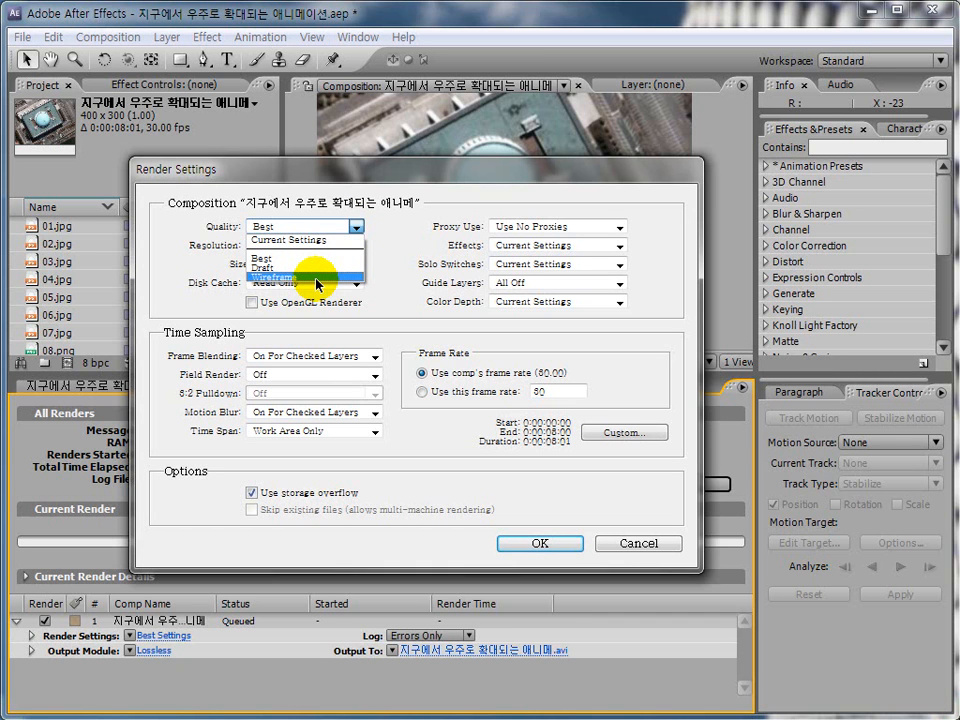
pyautogui.click(378, 239)
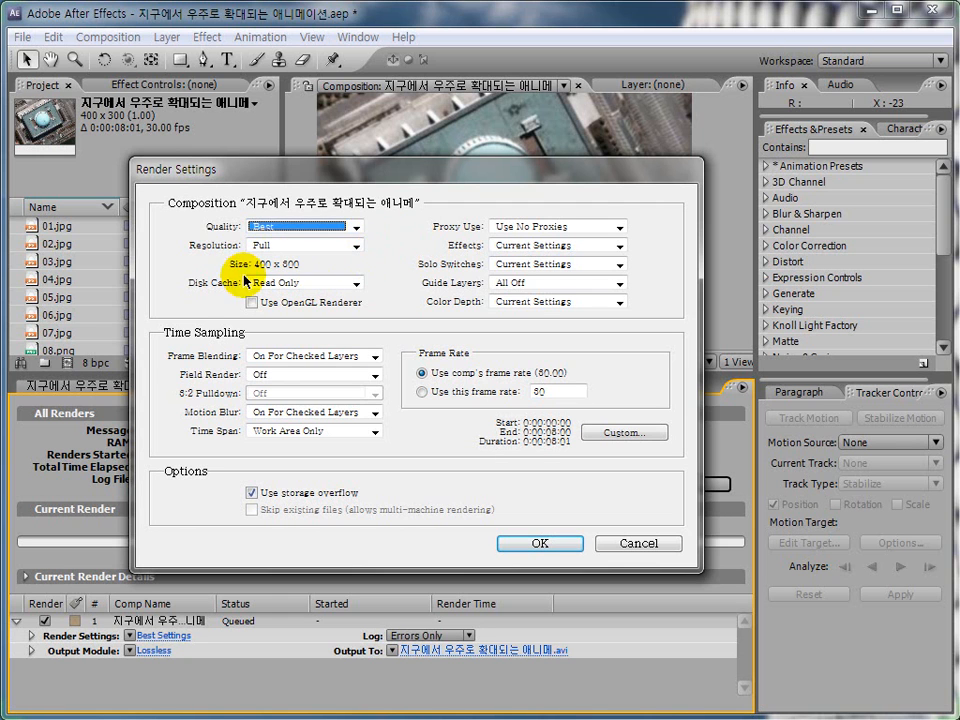
# Review the Resolution options in the render settings and compare them with the composition viewer's resolution choices
pyautogui.moveTo(180, 241); pyautogui.dragTo(369, 260)
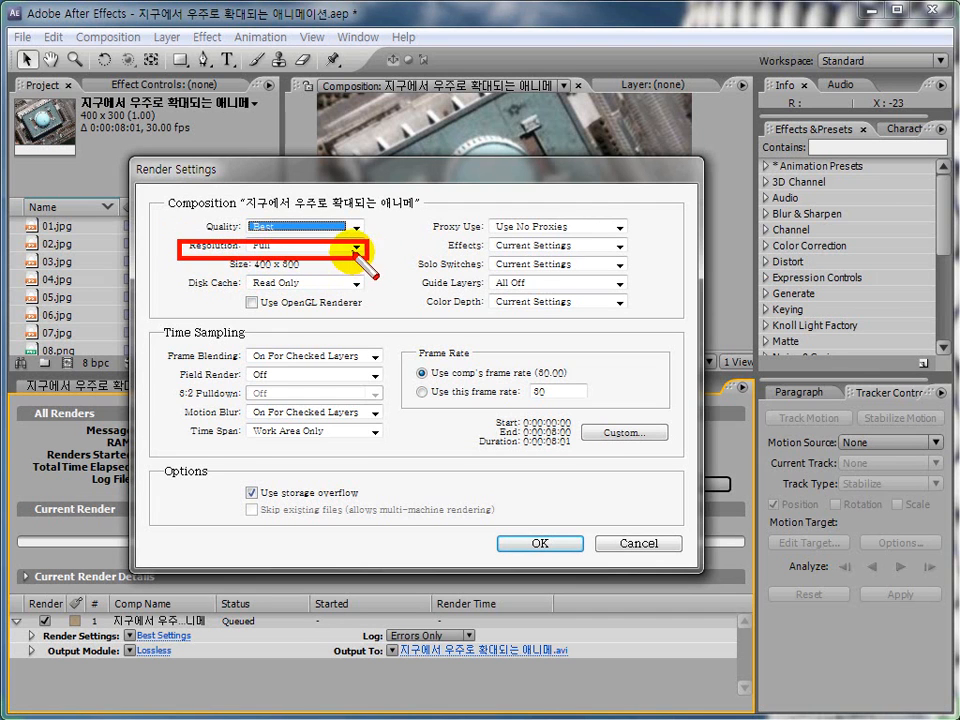
pyautogui.click(356, 247)
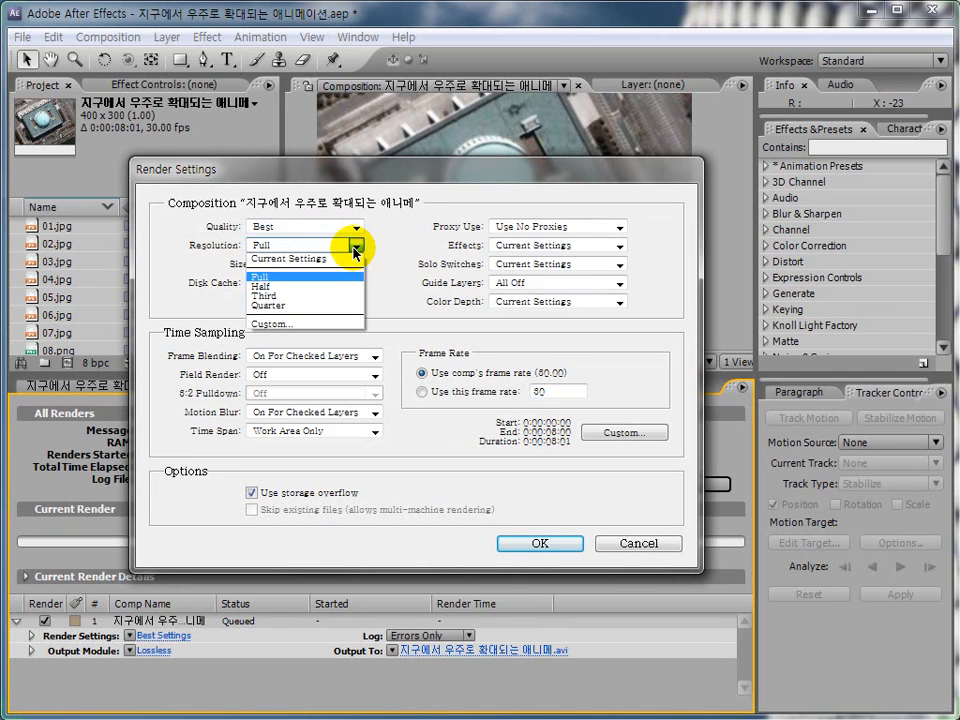
pyautogui.click(638, 541)
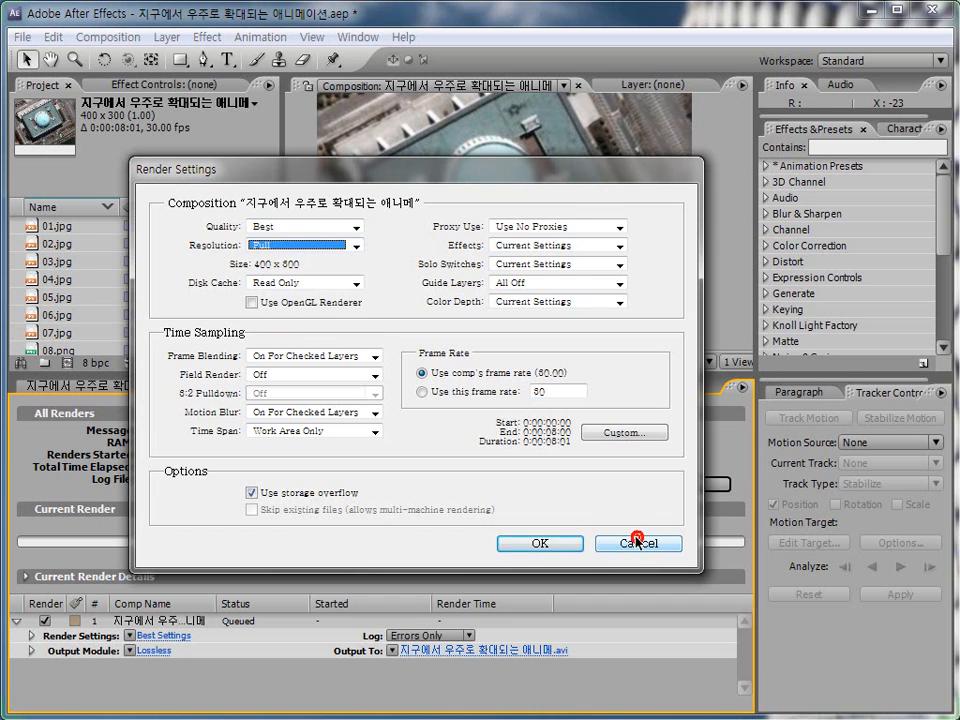
pyautogui.click(574, 361)
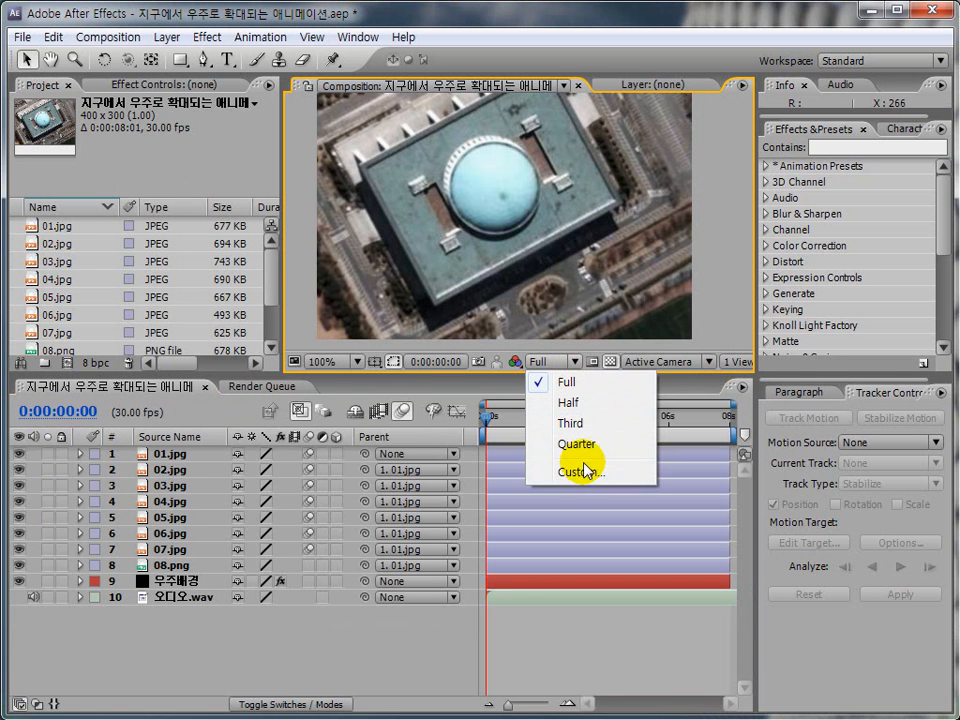
pyautogui.click(283, 406)
# Reopen the queued item's render settings, review the Disk Cache options and cancel the dialog
pyautogui.click(161, 634)
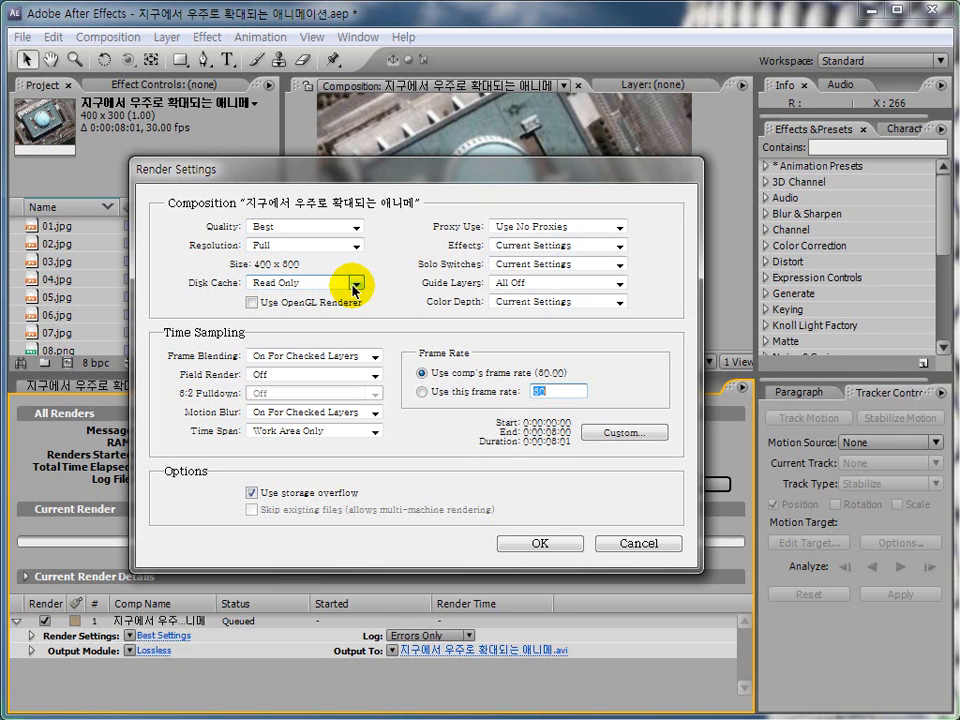
pyautogui.click(355, 286)
pyautogui.click(356, 286)
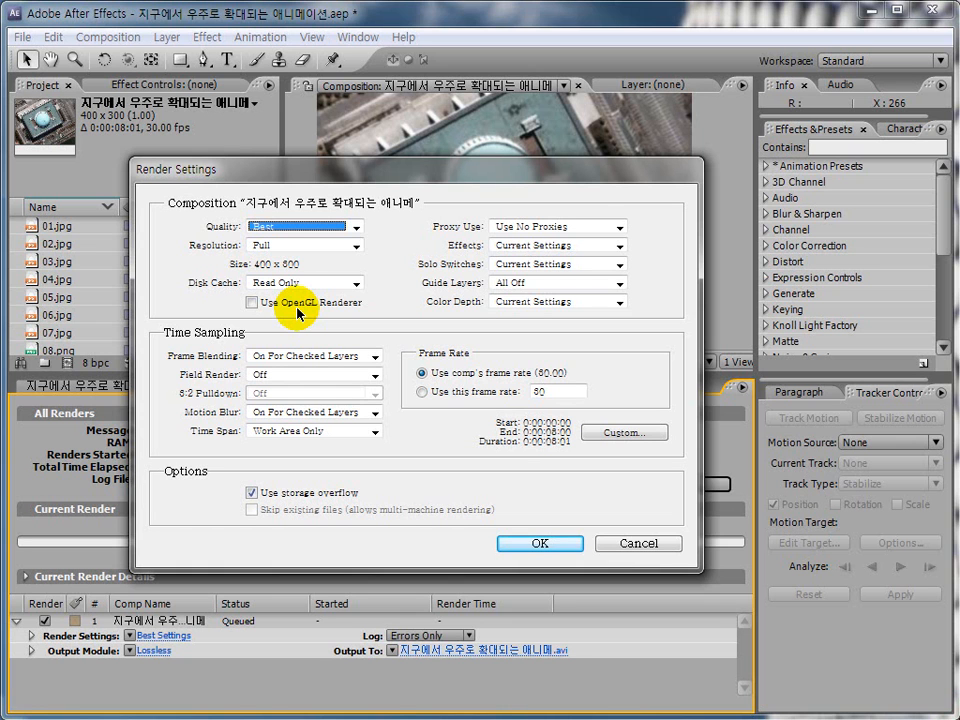
pyautogui.click(640, 543)
# Examine the OpenGL information in the Previews preferences and close the preferences without changes
pyautogui.click(53, 37)
pyautogui.moveTo(131, 519)
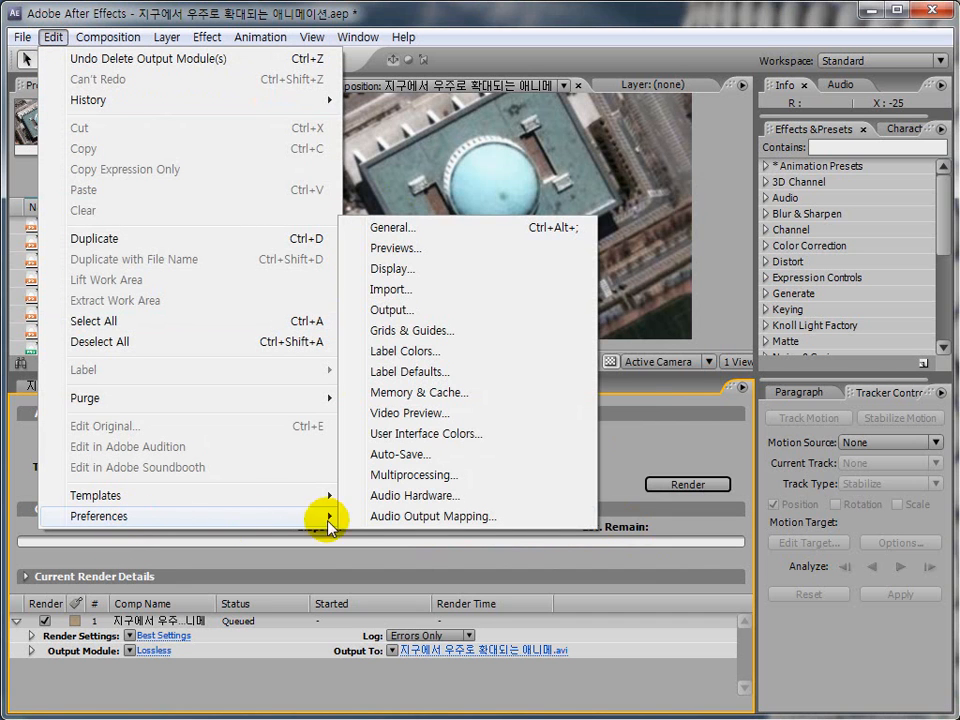
pyautogui.click(400, 249)
pyautogui.moveTo(446, 0); pyautogui.dragTo(338, 159)
pyautogui.moveTo(265, 287)
pyautogui.mouseDown()
pyautogui.moveTo(364, 321)
pyautogui.moveTo(398, 321)
pyautogui.mouseUp()
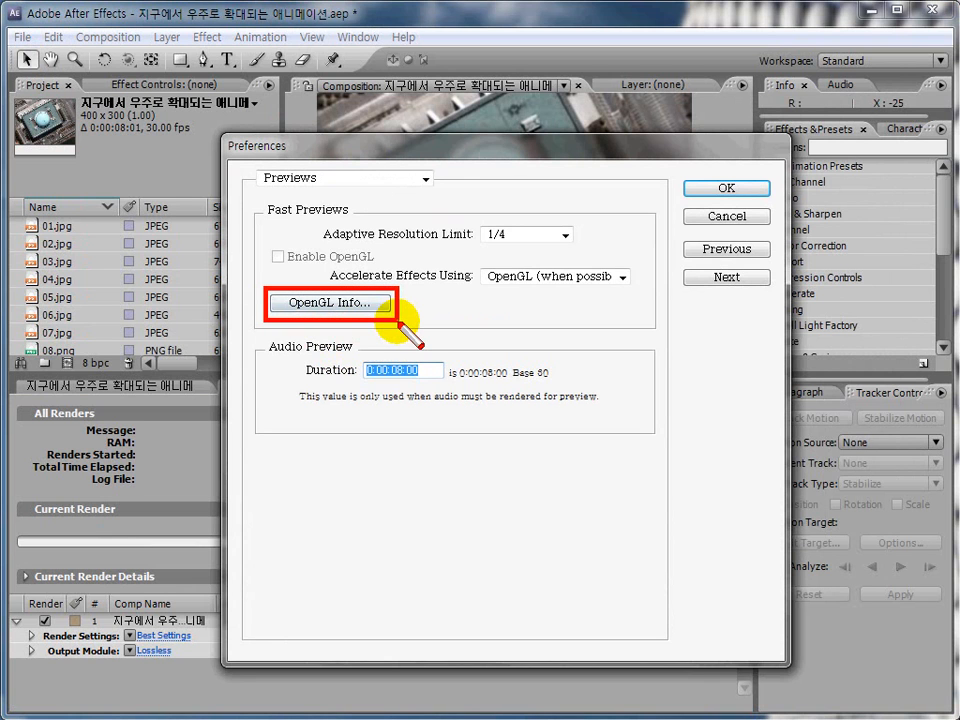
pyautogui.press('Escape')
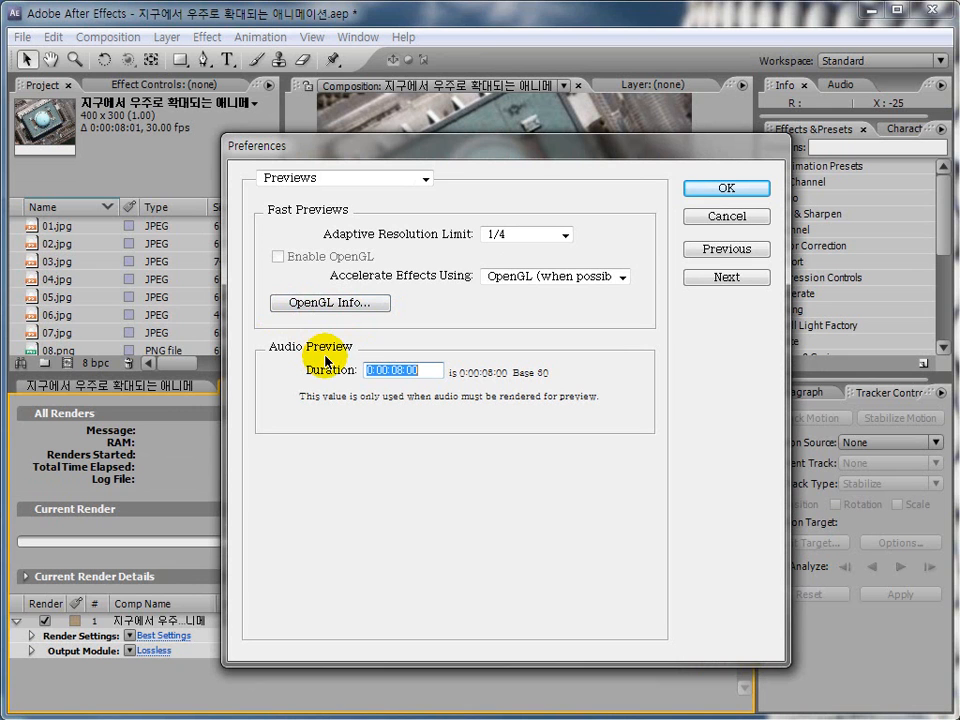
pyautogui.moveTo(257, 285); pyautogui.dragTo(411, 319)
pyautogui.press('Escape')
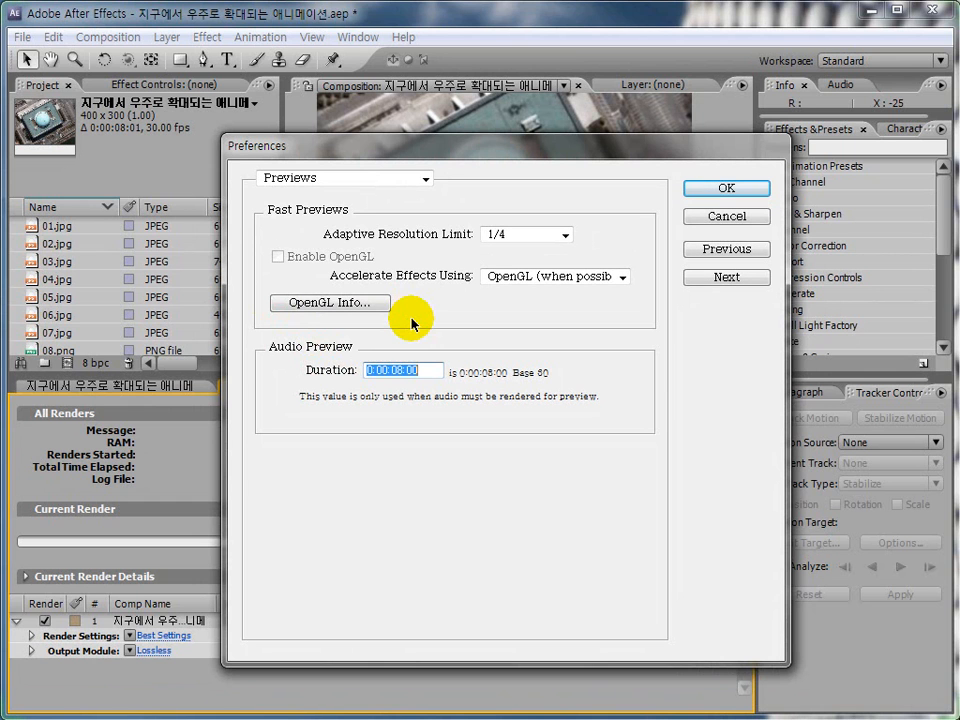
pyautogui.click(346, 309)
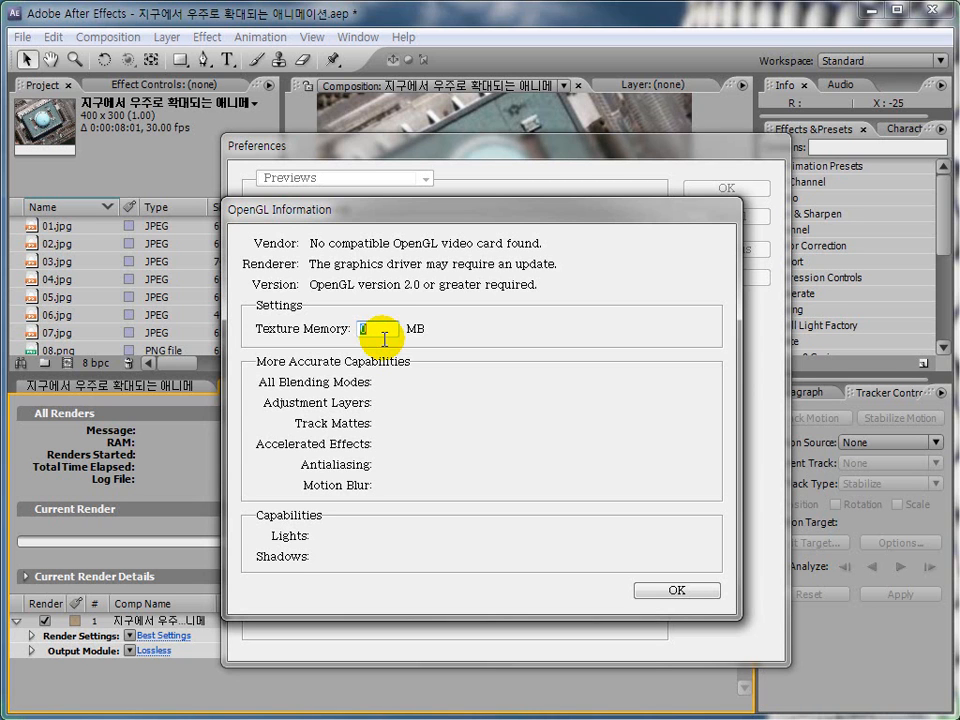
pyautogui.click(668, 592)
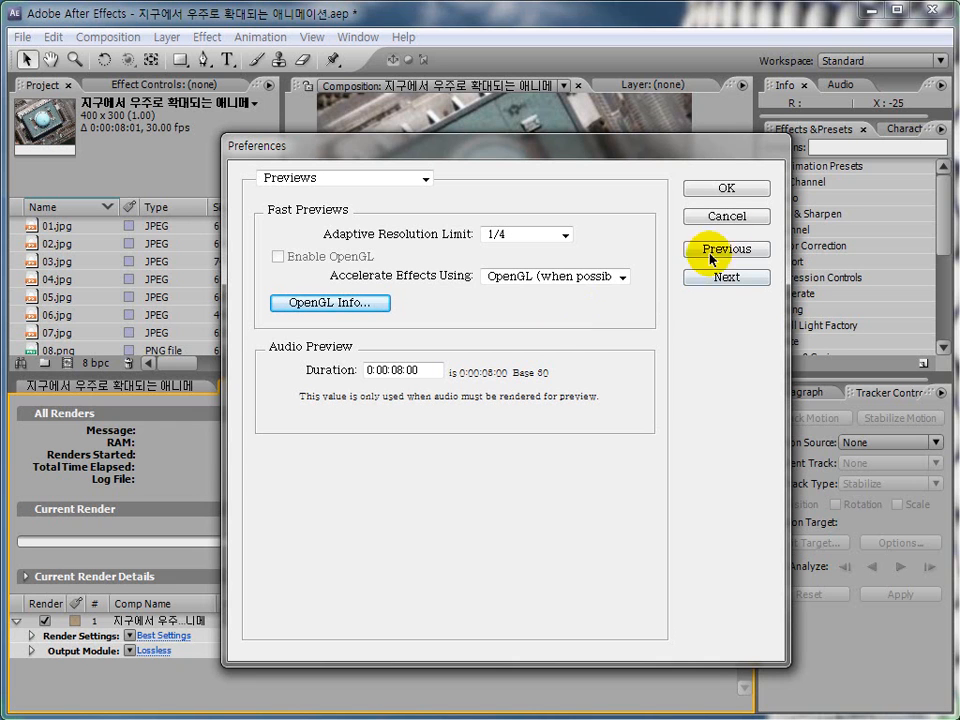
pyautogui.click(724, 216)
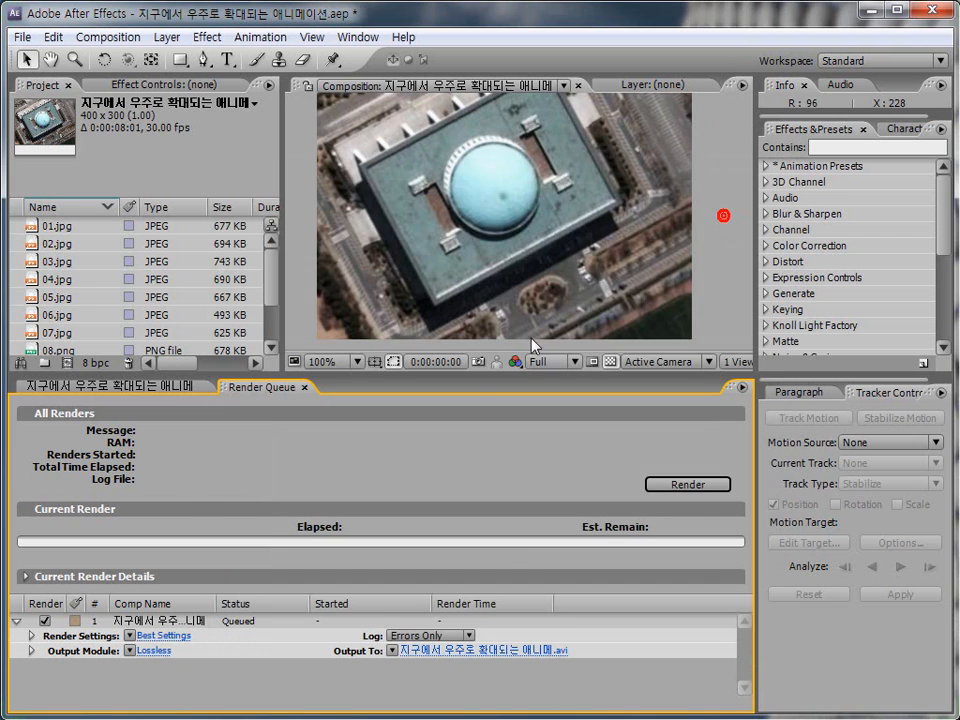
# Reopen the queued item's Best Settings render settings and review the available Proxy Use options
pyautogui.click(172, 637)
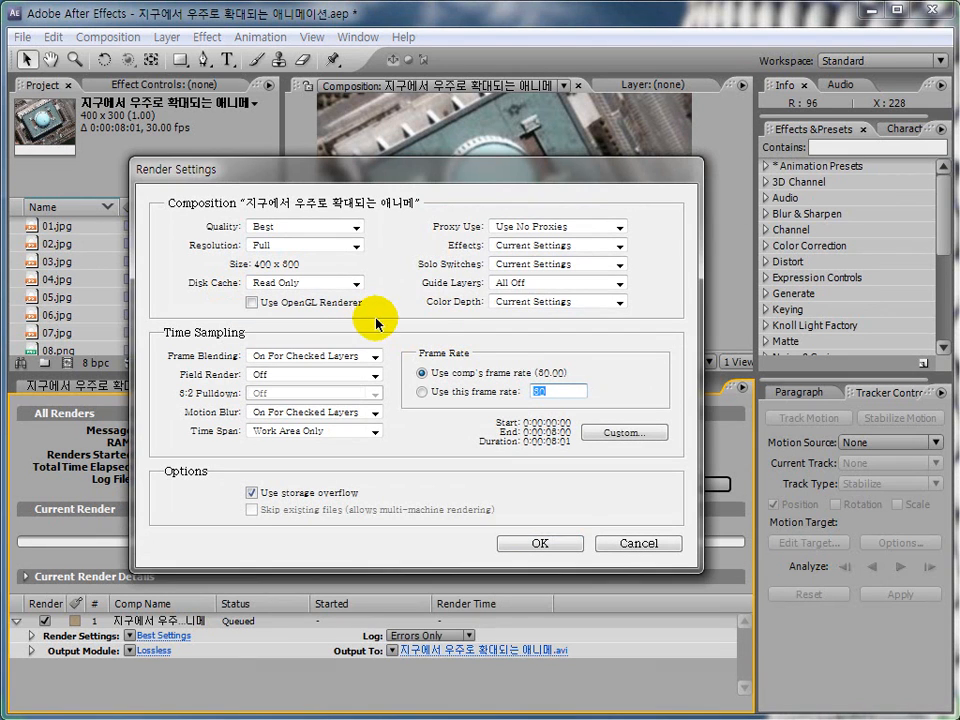
pyautogui.press('Escape')
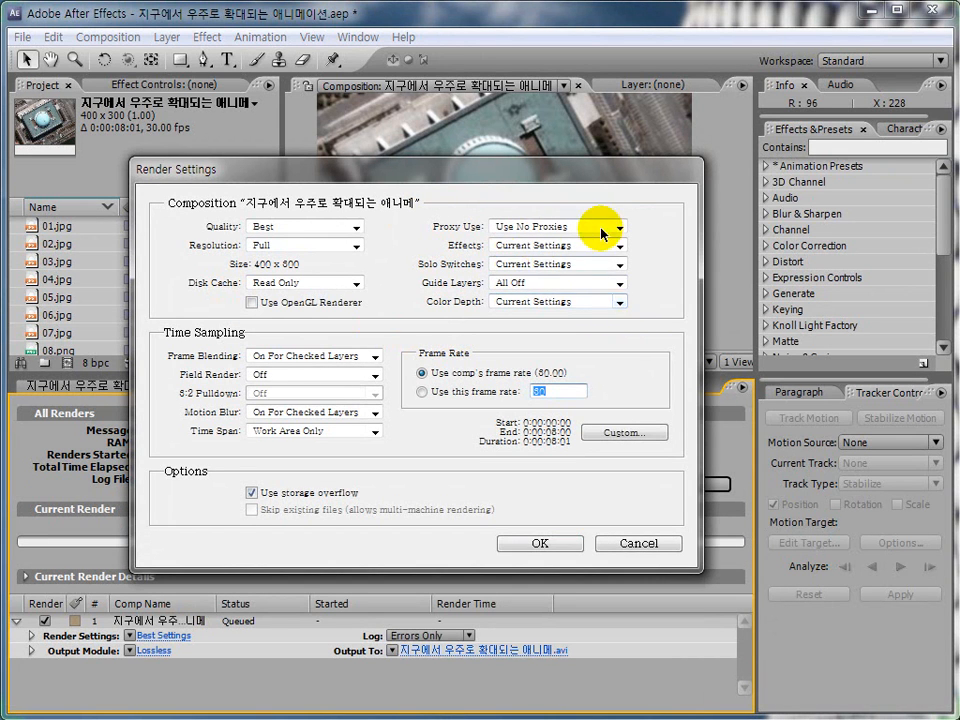
pyautogui.click(620, 228)
pyautogui.click(620, 228)
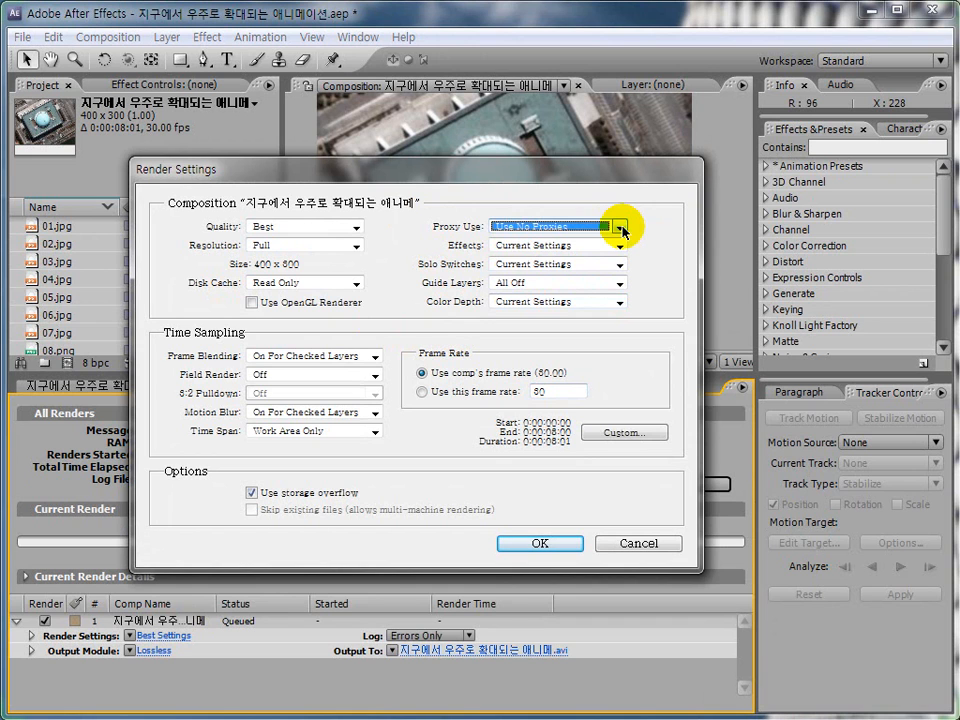
pyautogui.click(621, 229)
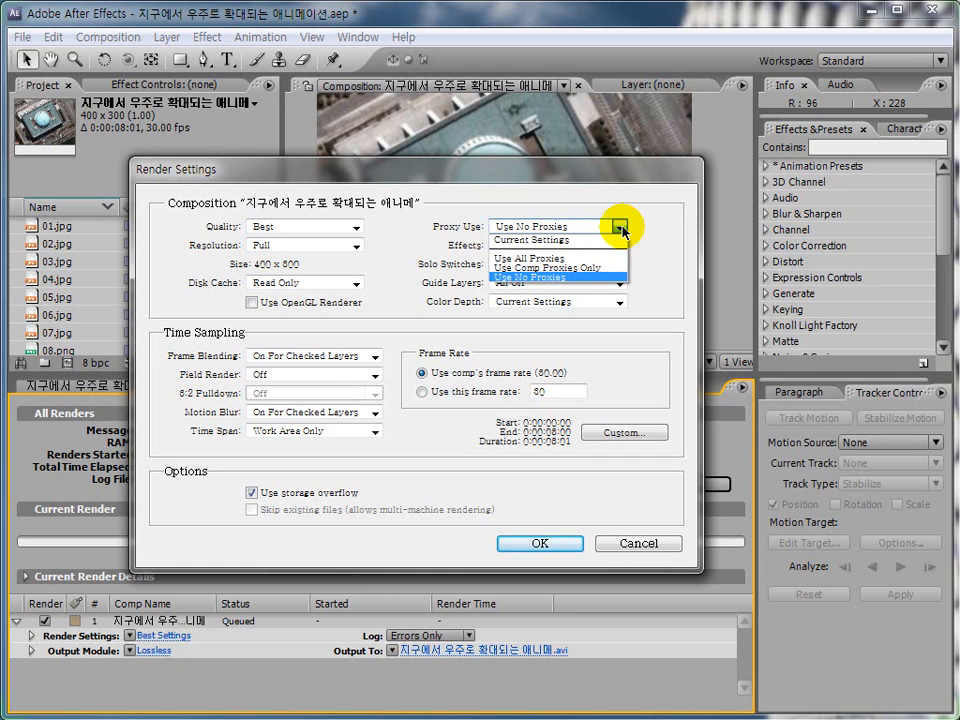
pyautogui.click(621, 229)
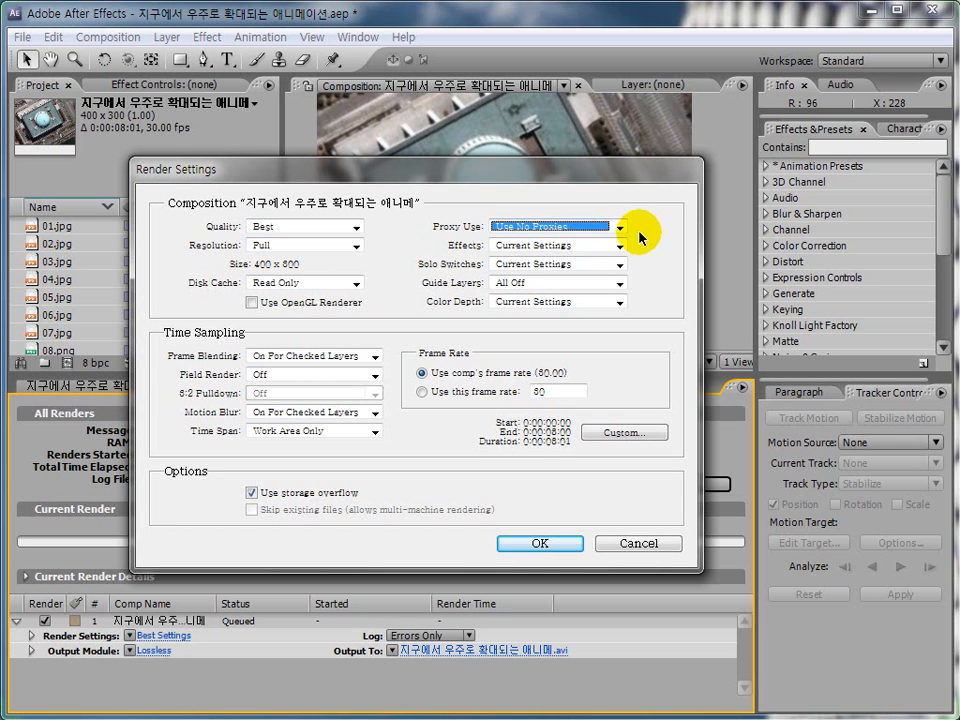
# Review the Effects, Guide Layers and Color Depth options in the render settings
pyautogui.click(620, 246)
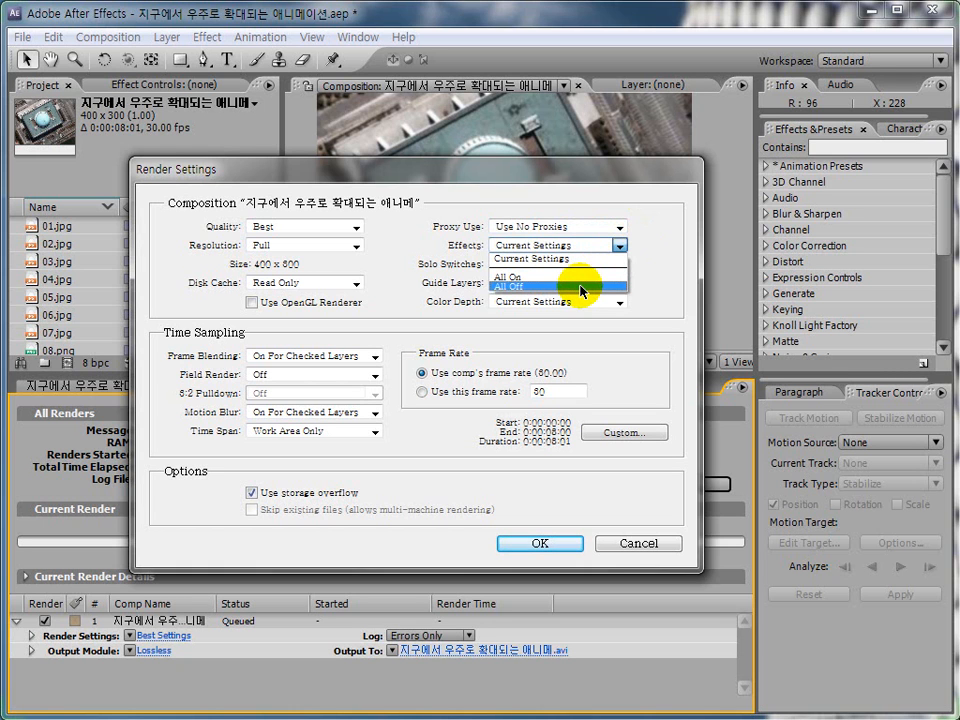
pyautogui.click(649, 266)
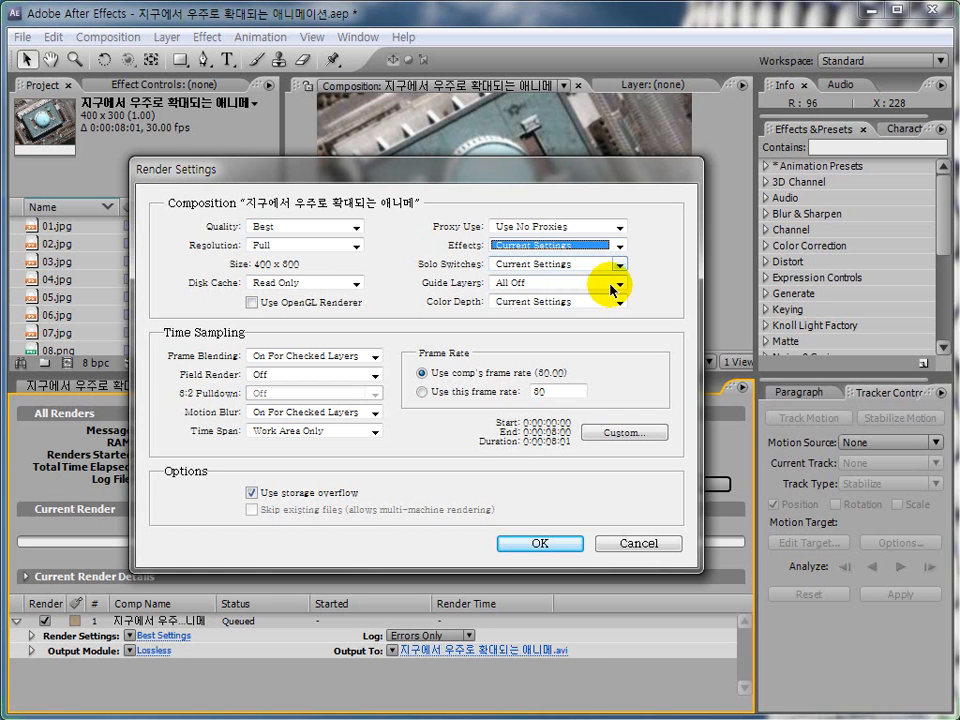
pyautogui.click(619, 284)
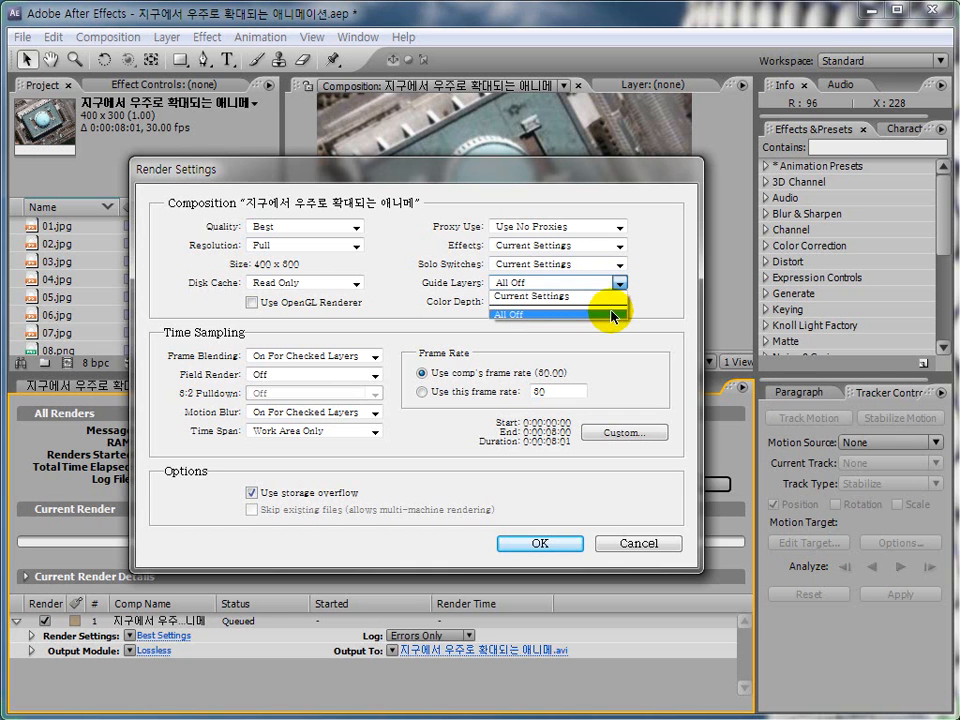
pyautogui.click(655, 300)
pyautogui.moveTo(617, 301); pyautogui.dragTo(655, 331)
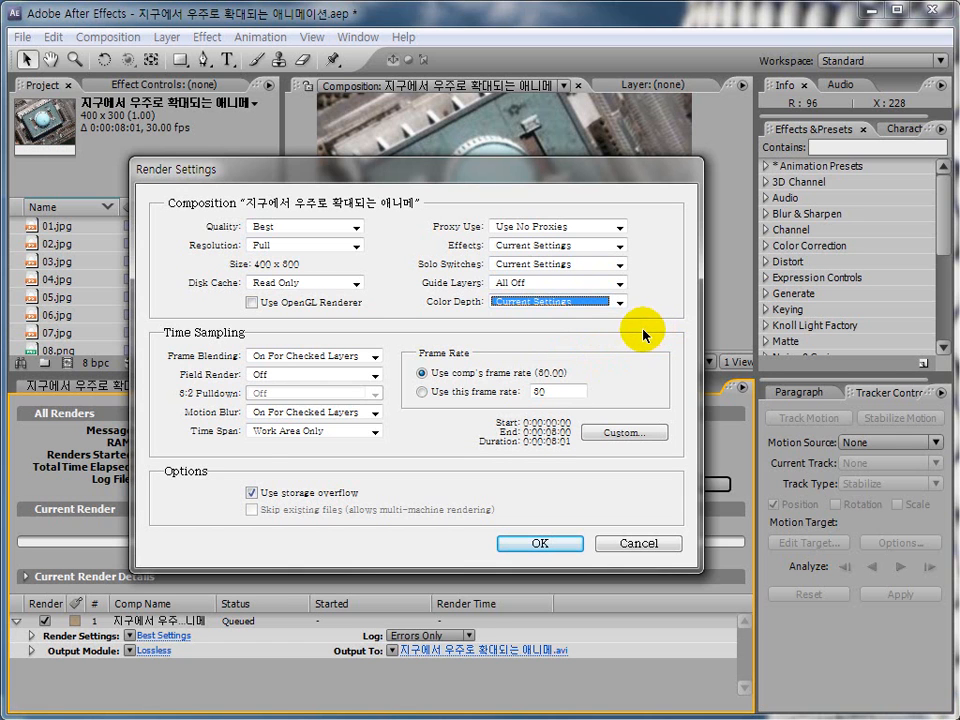
# Examine the Time Sampling settings, including the Field Render choices and the 3:2 Pulldown setting
pyautogui.hotkey('ctrl', 'shift', 'd')
pyautogui.moveTo(154, 328)
pyautogui.mouseDown()
pyautogui.moveTo(369, 423)
pyautogui.moveTo(565, 431)
pyautogui.mouseUp()
pyautogui.press('Escape')
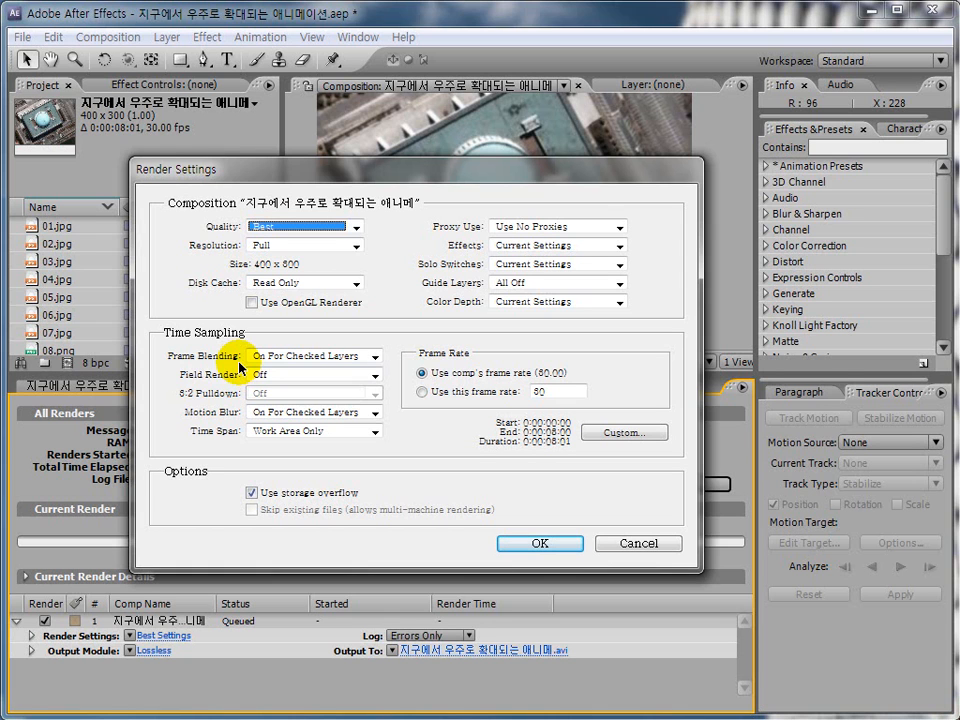
pyautogui.click(375, 376)
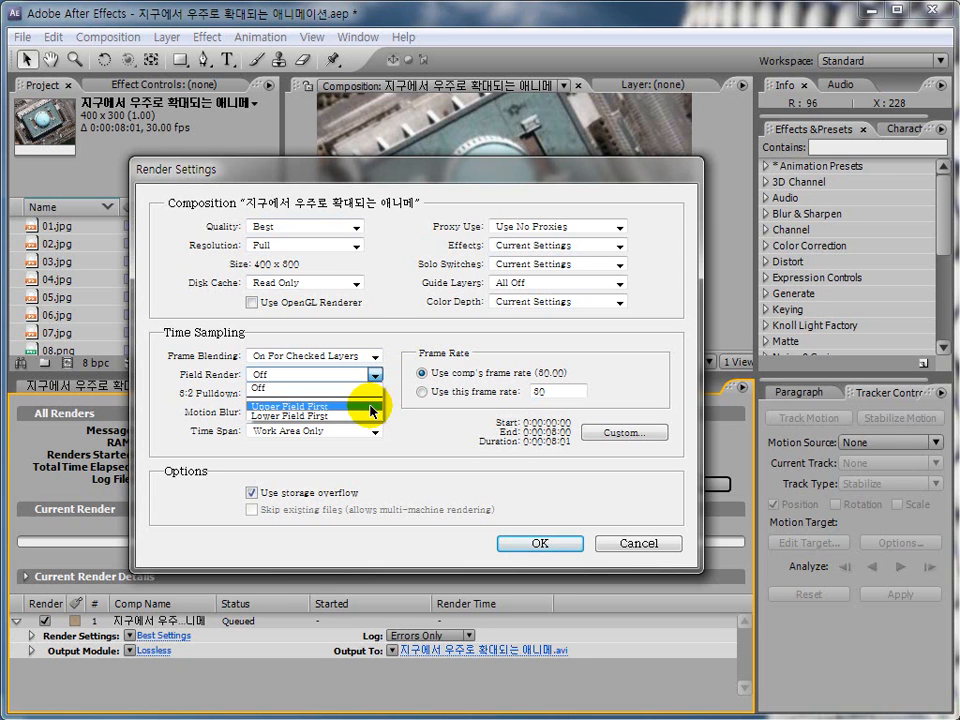
pyautogui.click(407, 418)
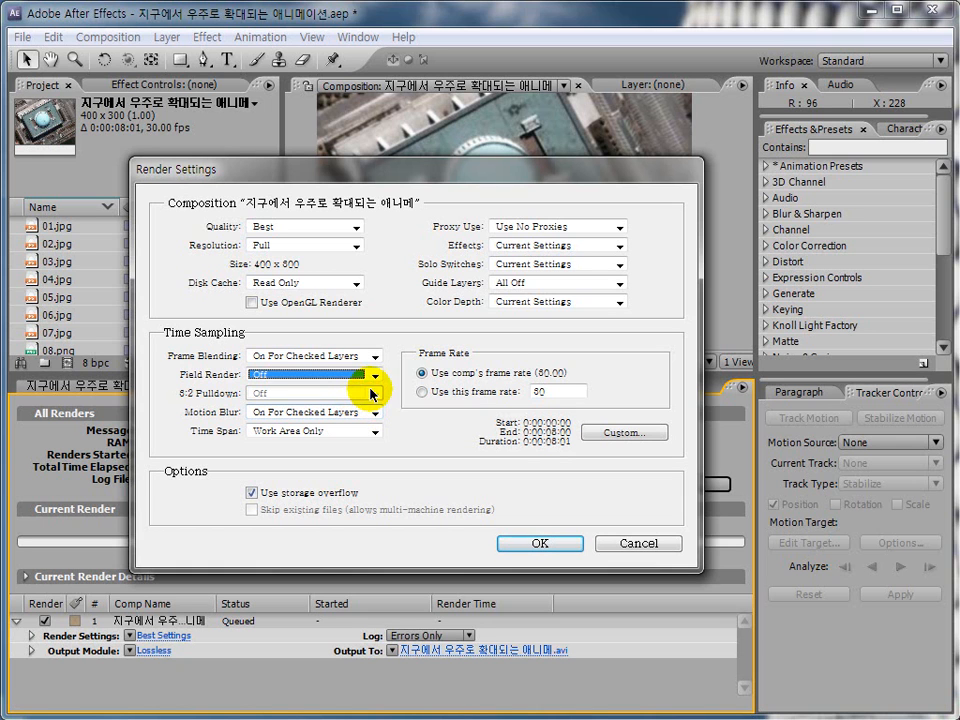
pyautogui.click(368, 394)
pyautogui.click(407, 427)
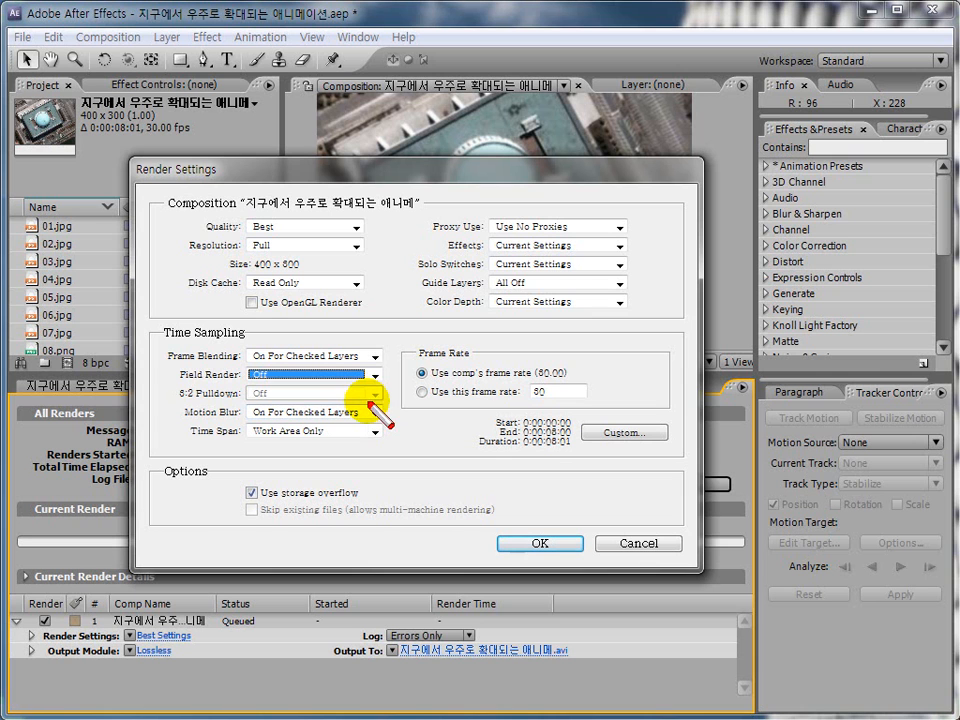
pyautogui.moveTo(222, 386); pyautogui.dragTo(386, 408)
pyautogui.press('Escape')
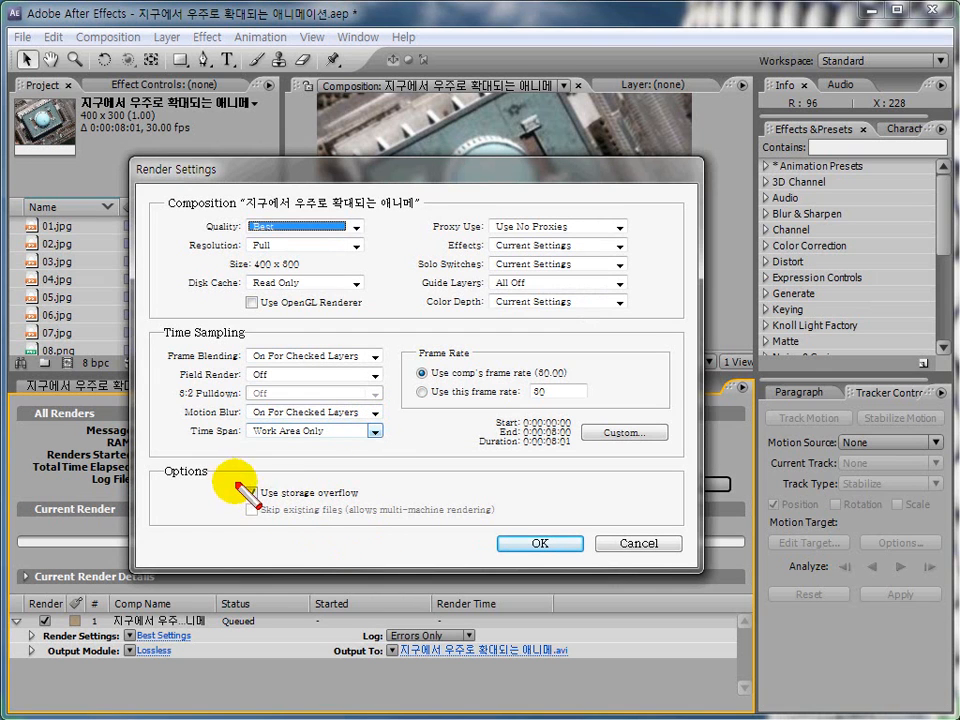
# Examine the storage overflow and frame rate settings, then close the render settings without changes
pyautogui.moveTo(228, 479); pyautogui.dragTo(402, 501)
pyautogui.press('Escape')
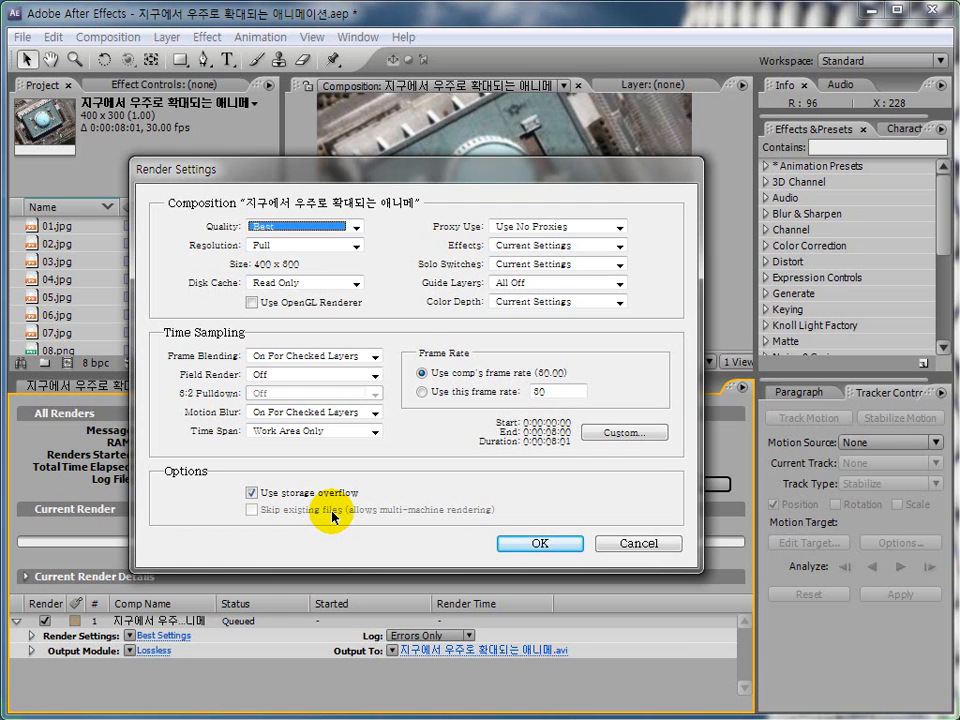
pyautogui.moveTo(401, 343)
pyautogui.mouseDown()
pyautogui.moveTo(580, 430)
pyautogui.moveTo(673, 445)
pyautogui.mouseUp()
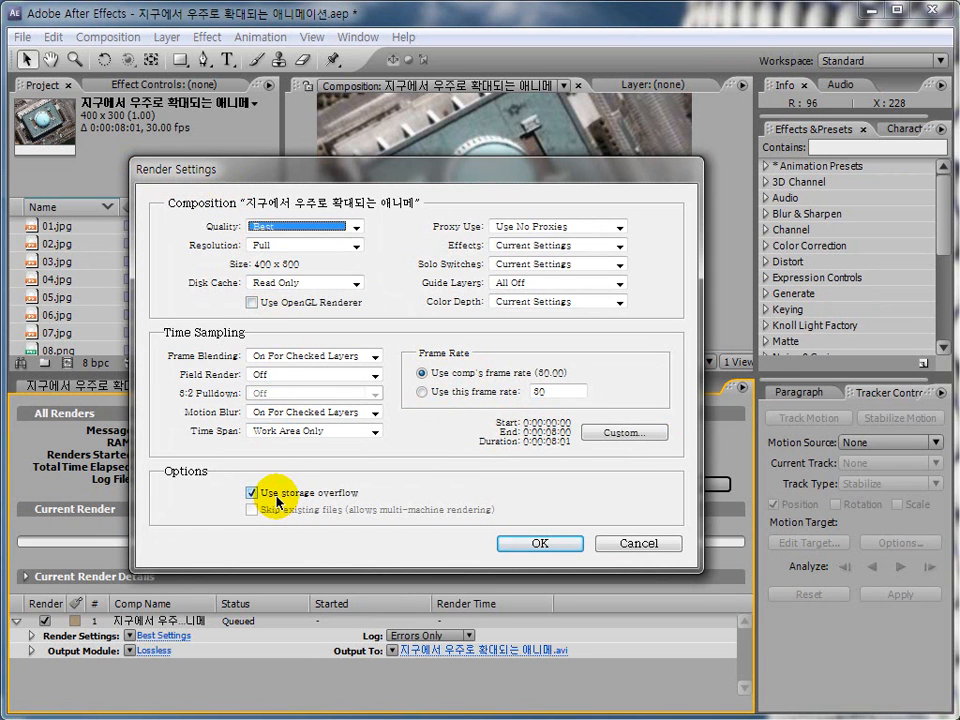
pyautogui.click(558, 541)
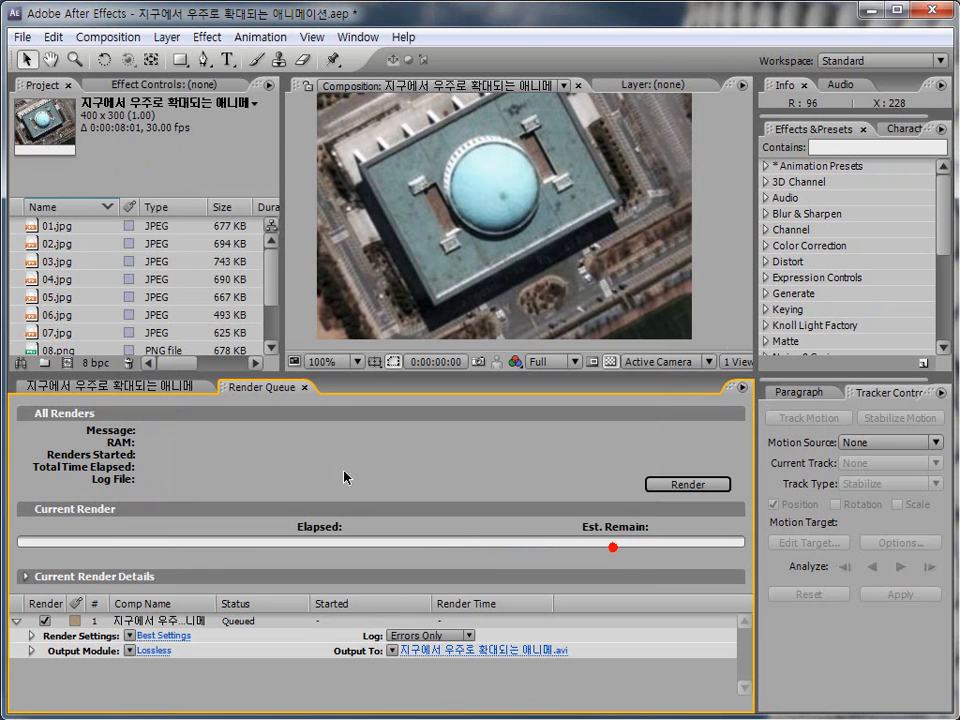
# Examine the Solo switch column in the composition's timeline and return to the render queue
pyautogui.click(176, 388)
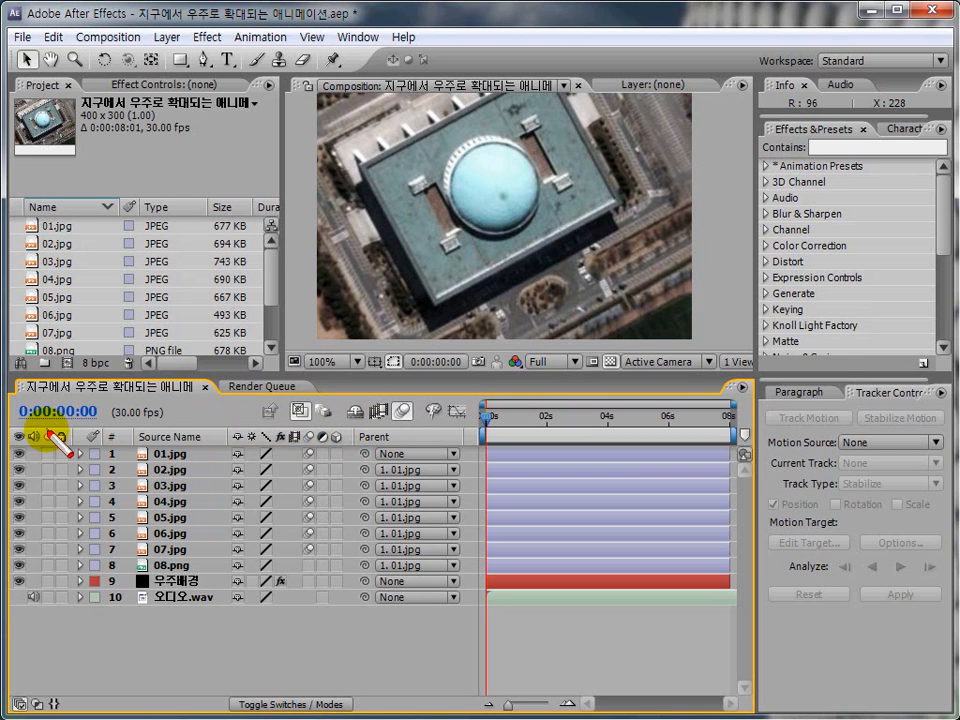
pyautogui.moveTo(40, 428); pyautogui.dragTo(56, 446)
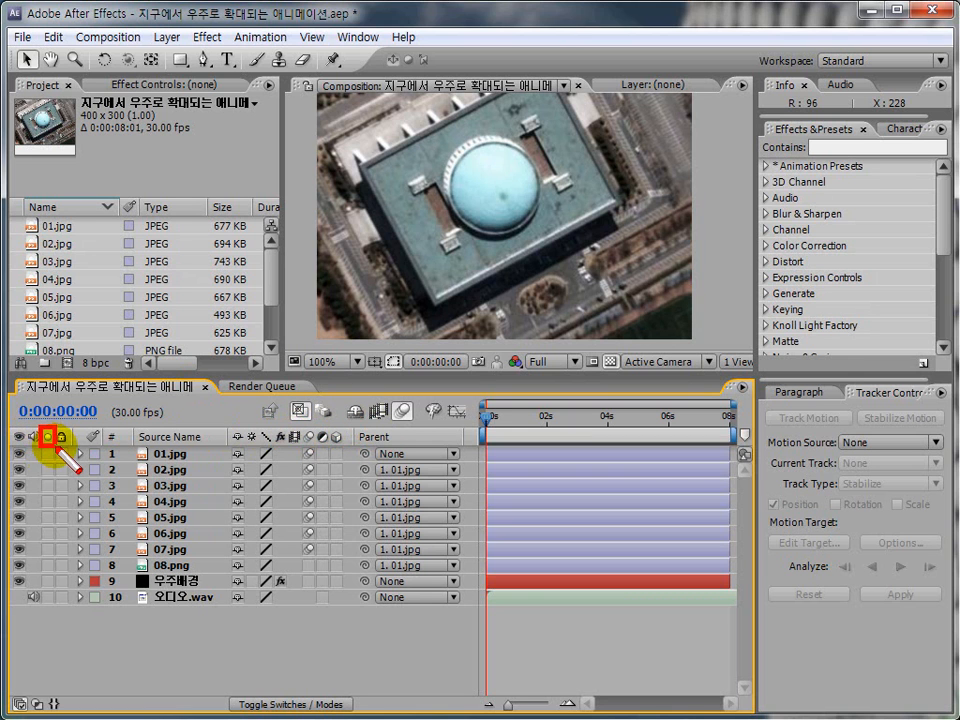
pyautogui.press('Escape')
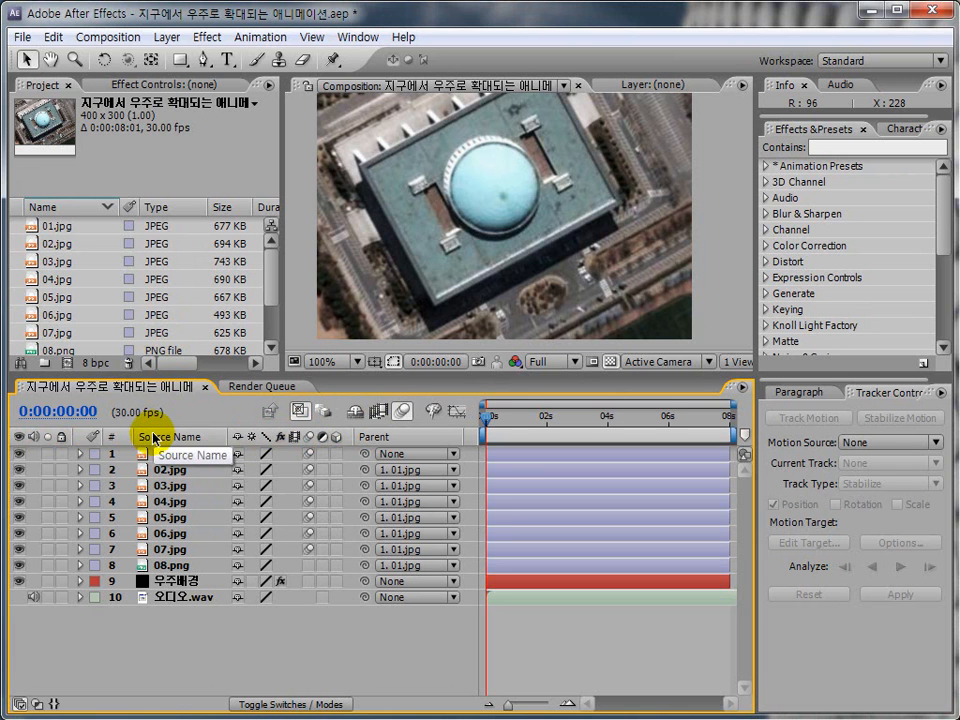
pyautogui.click(245, 387)
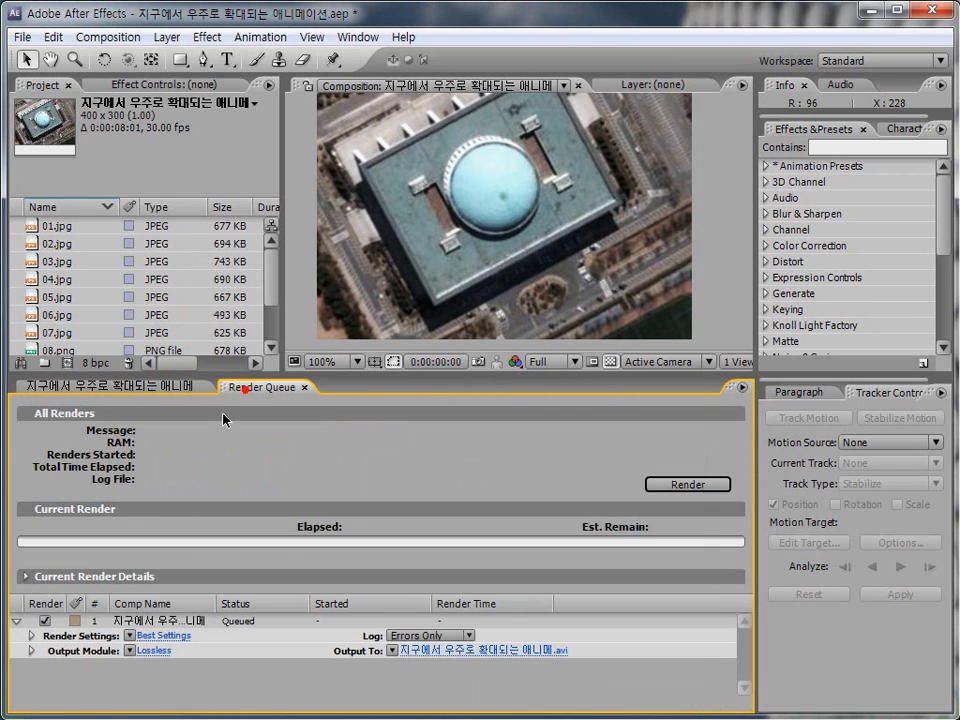
# Reopen the queued item's render settings, look over the whole dialog and accept the Best quality, Full resolution settings
pyautogui.click(152, 636)
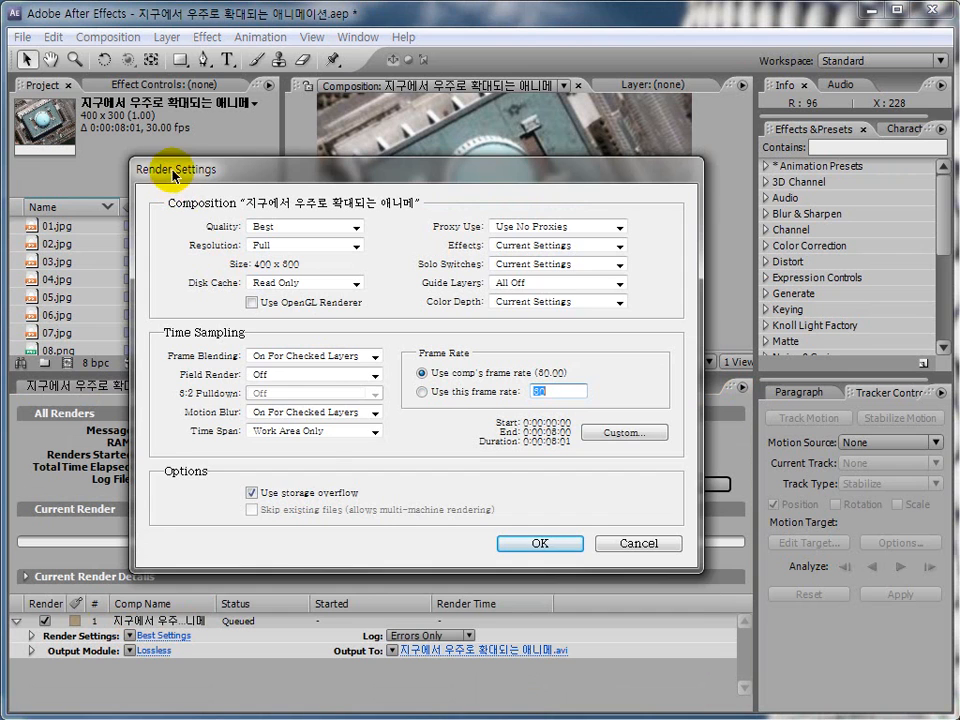
pyautogui.moveTo(171, 168); pyautogui.dragTo(183, 207)
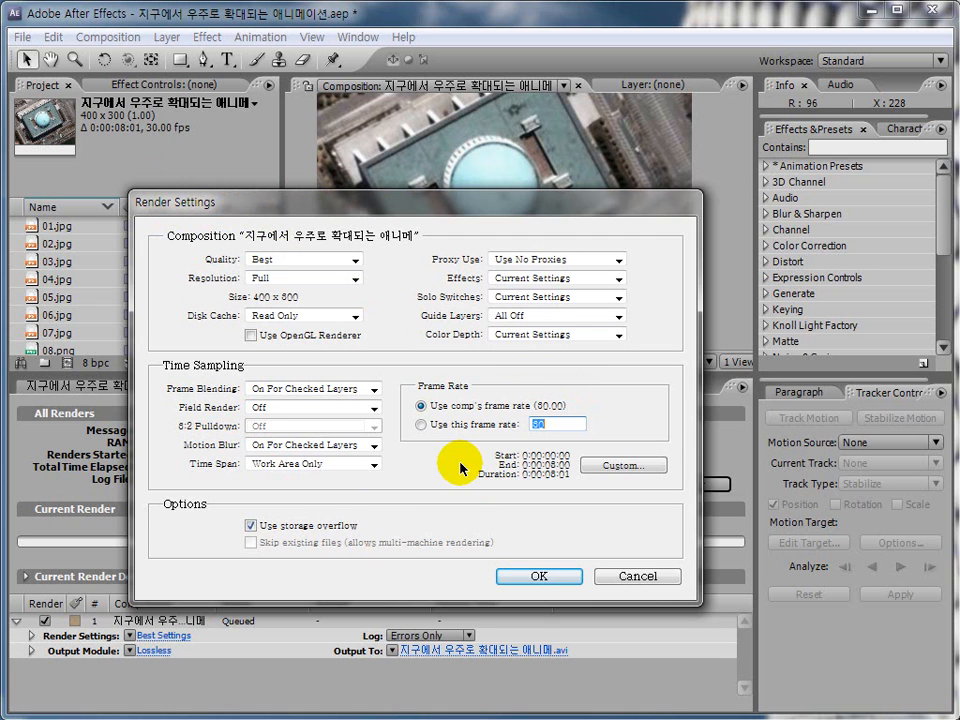
pyautogui.hotkey('ctrl', 'shift', 'd')
pyautogui.moveTo(135, 220)
pyautogui.mouseDown()
pyautogui.moveTo(437, 534)
pyautogui.moveTo(676, 573)
pyautogui.mouseUp()
pyautogui.press('Escape')
pyautogui.click(676, 576)
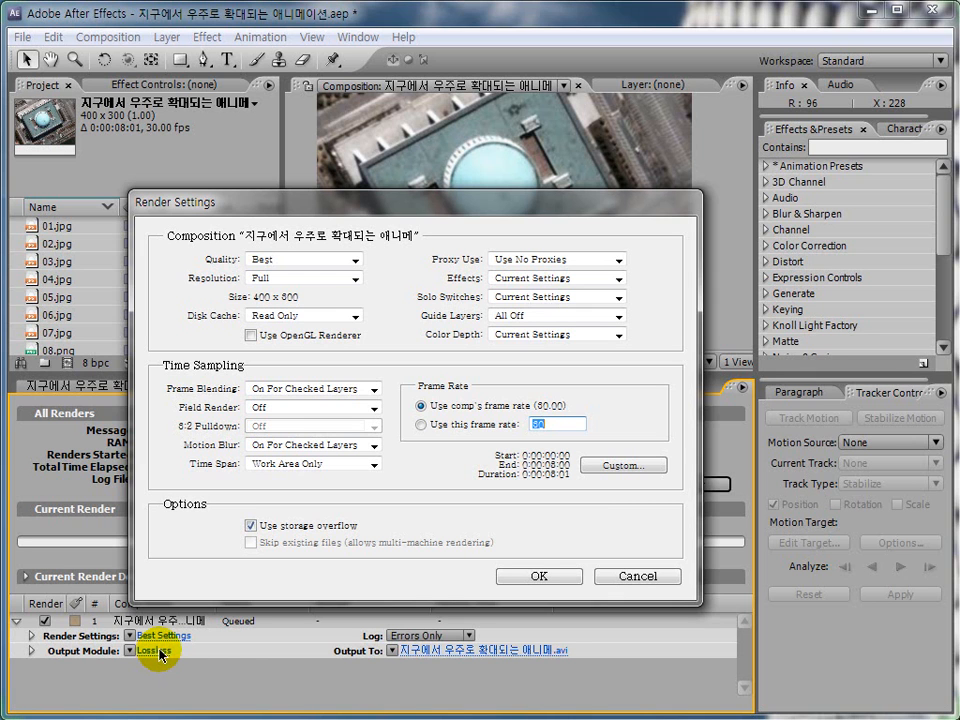
pyautogui.click(542, 576)
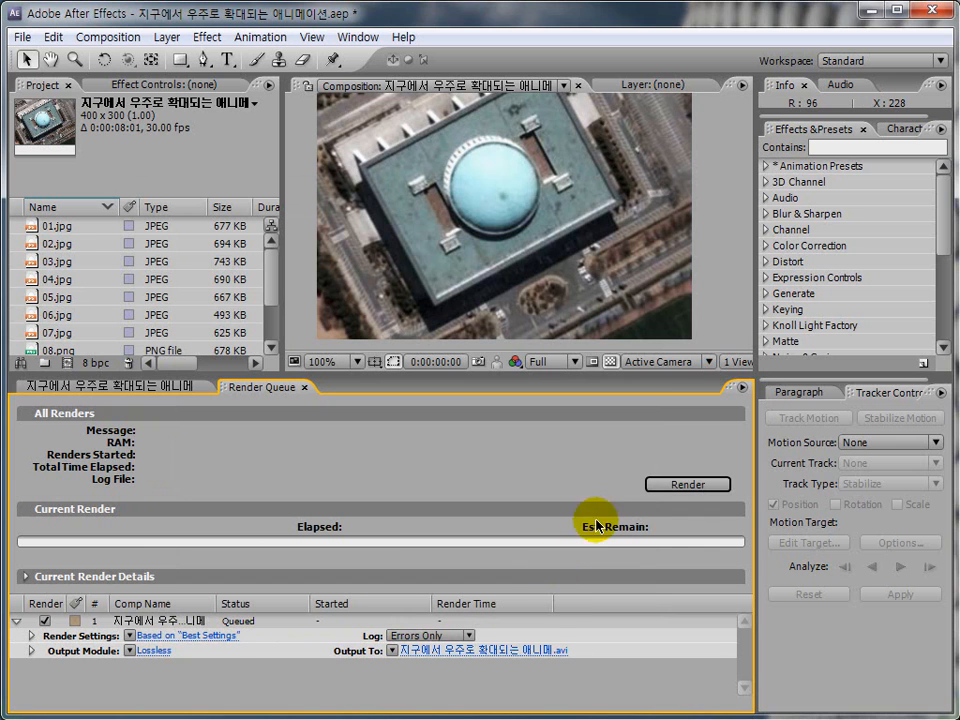